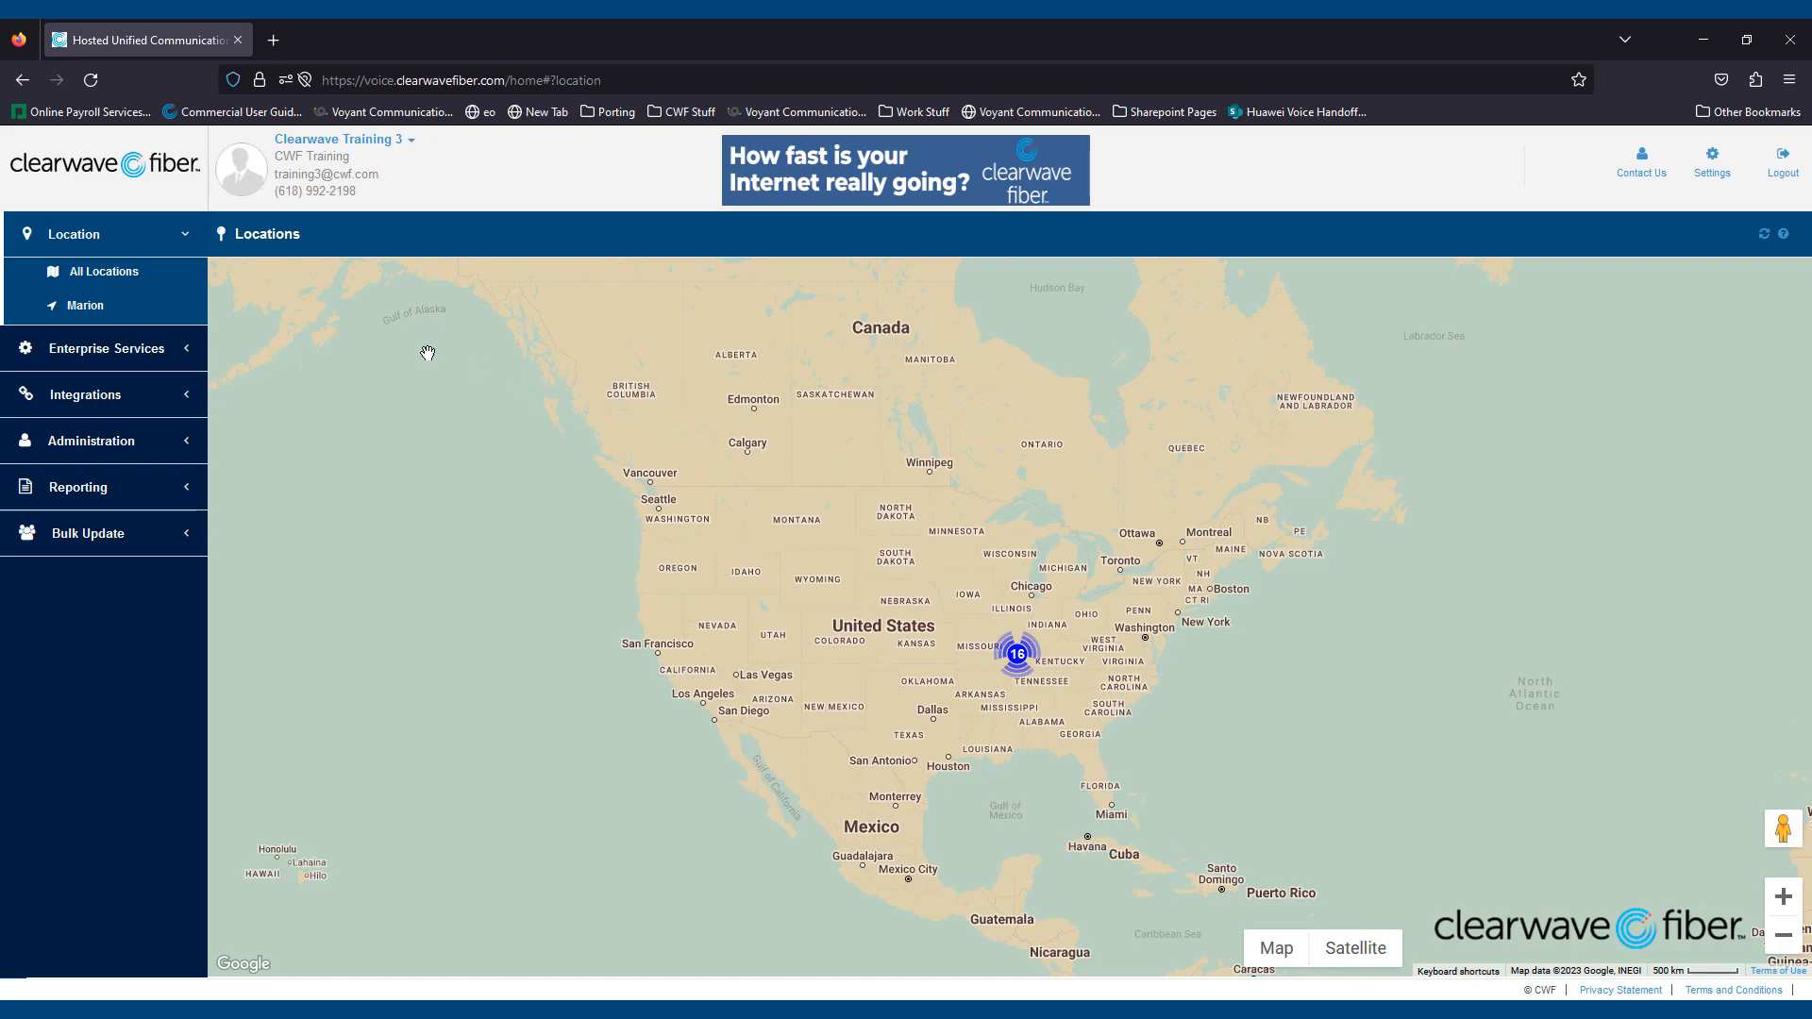
- Go to Enterprise Services > Schedules and show the Global Schedules list
{"action": "left_click", "coordinate": [180, 349]}
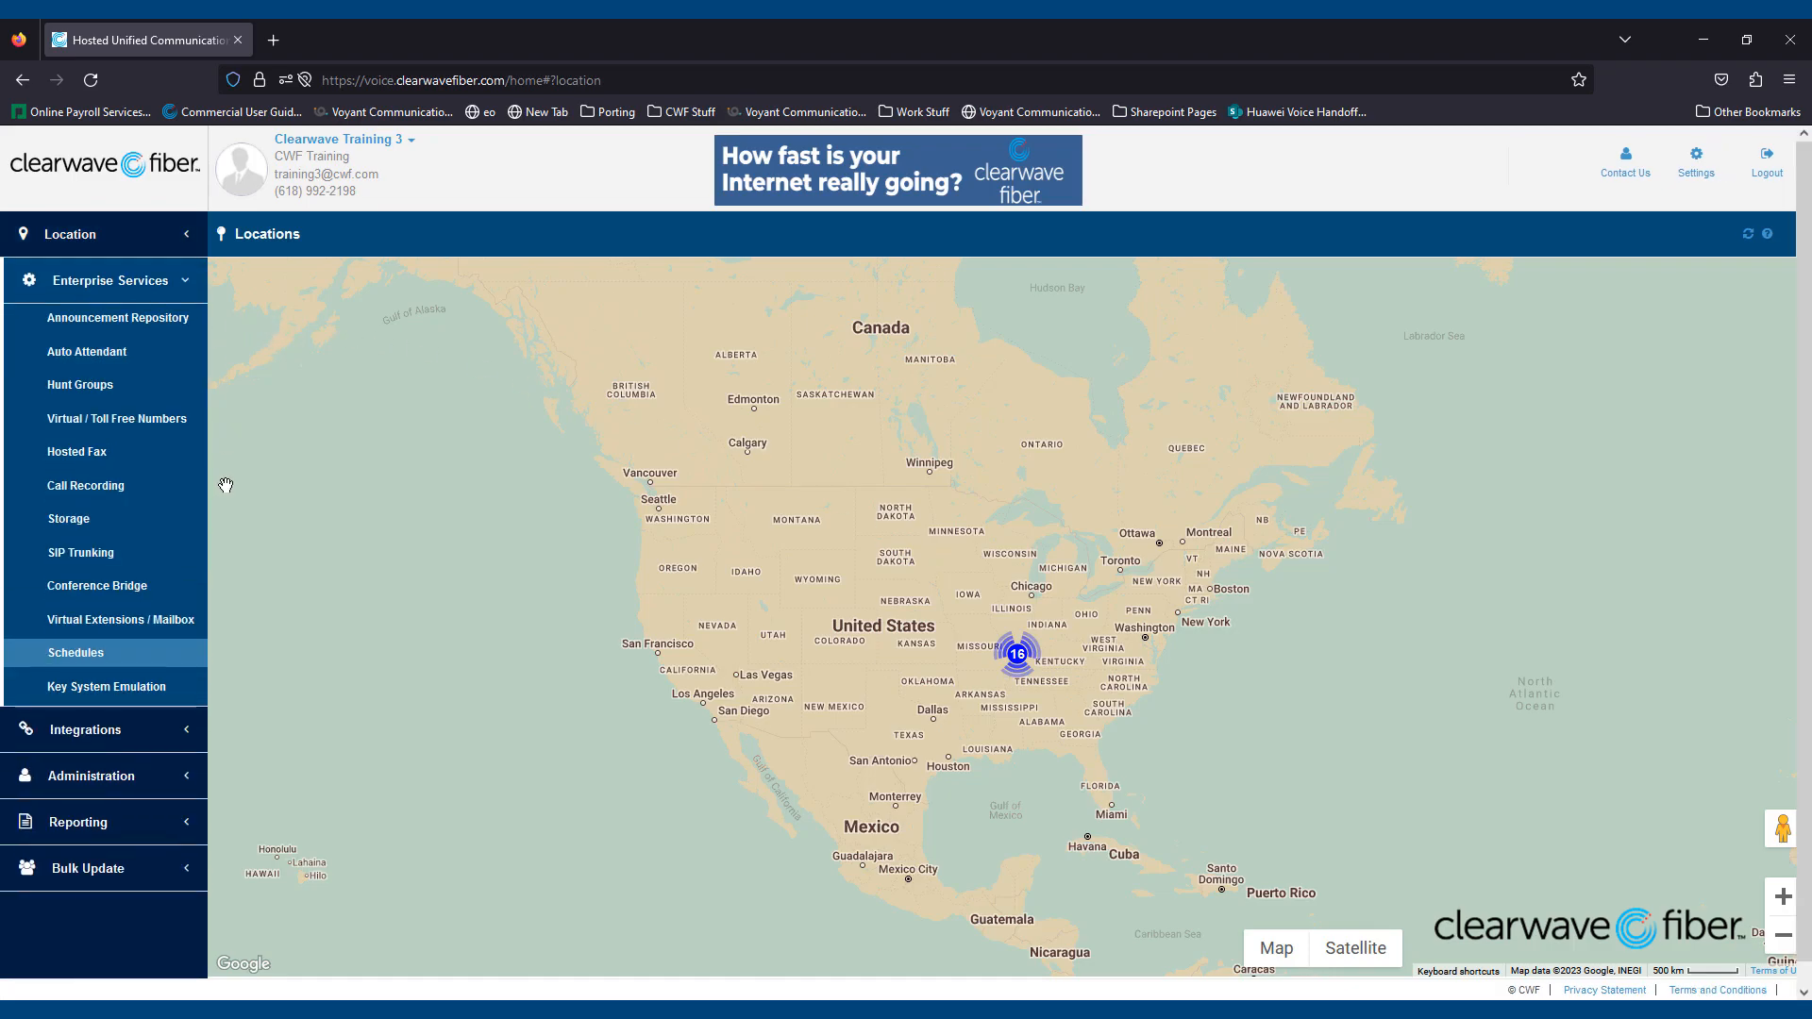
{"action": "left_click", "coordinate": [87, 659]}
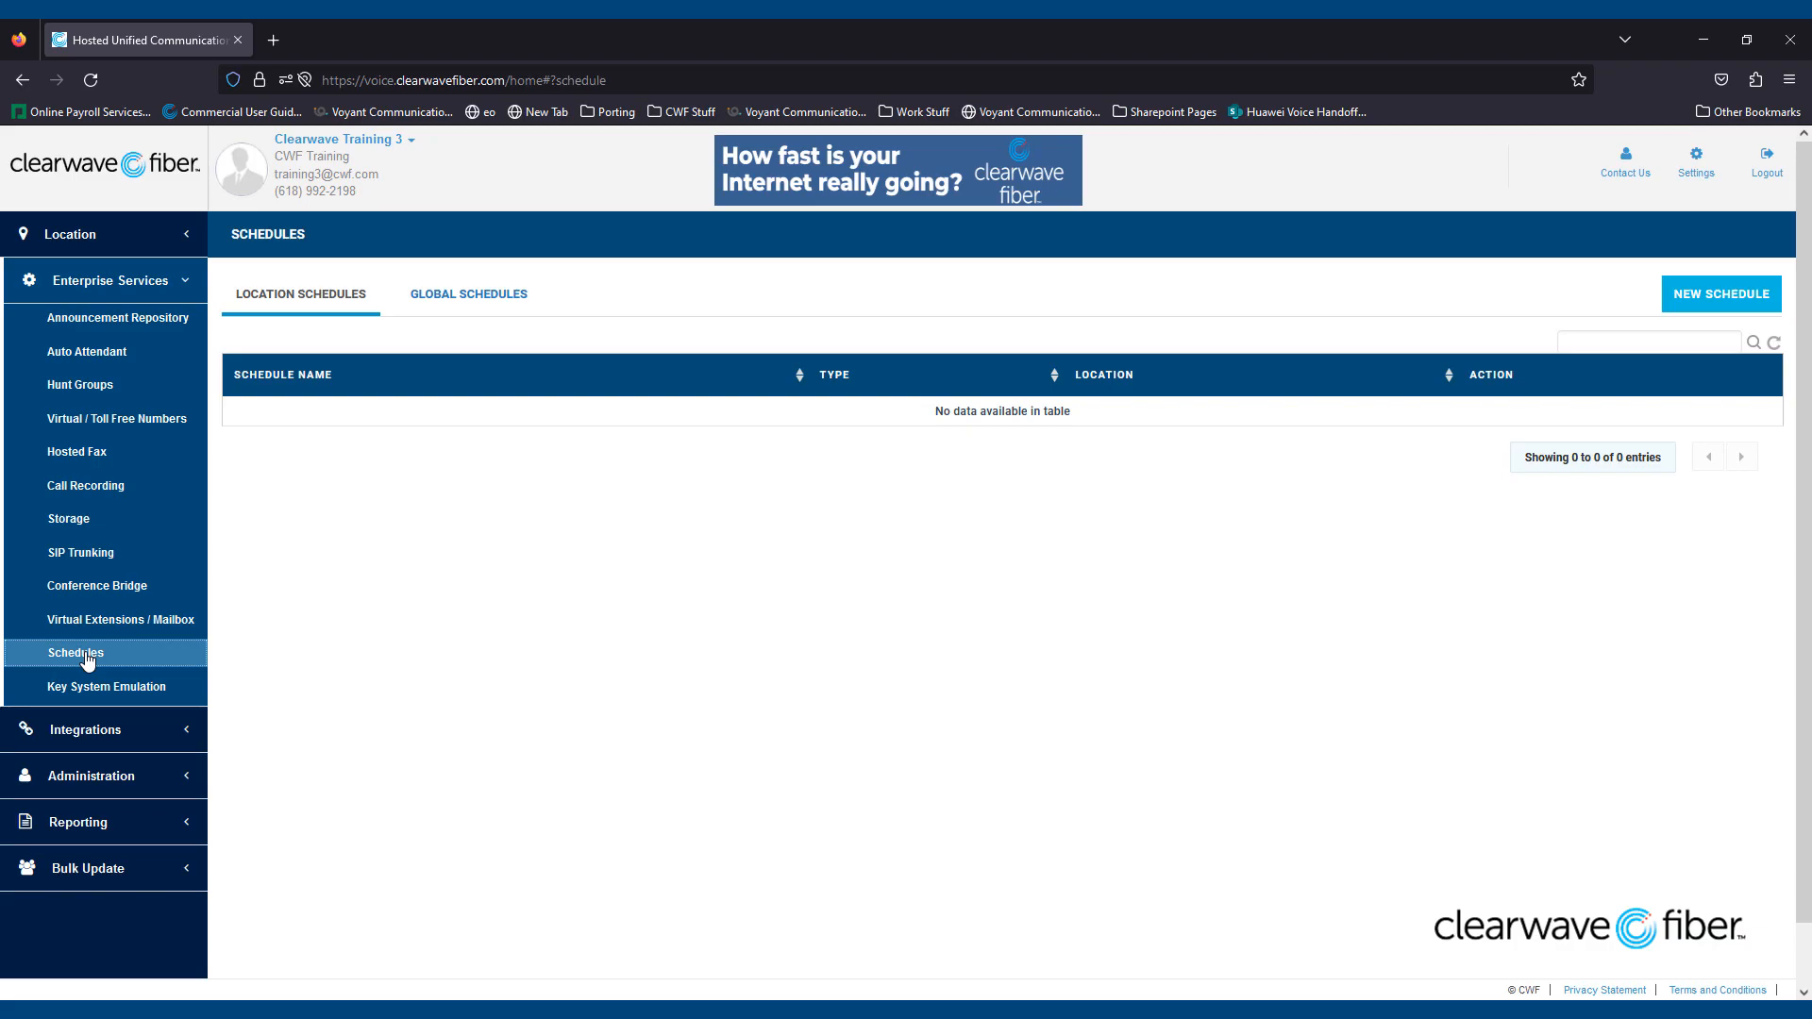
{"action": "left_click", "coordinate": [492, 296]}
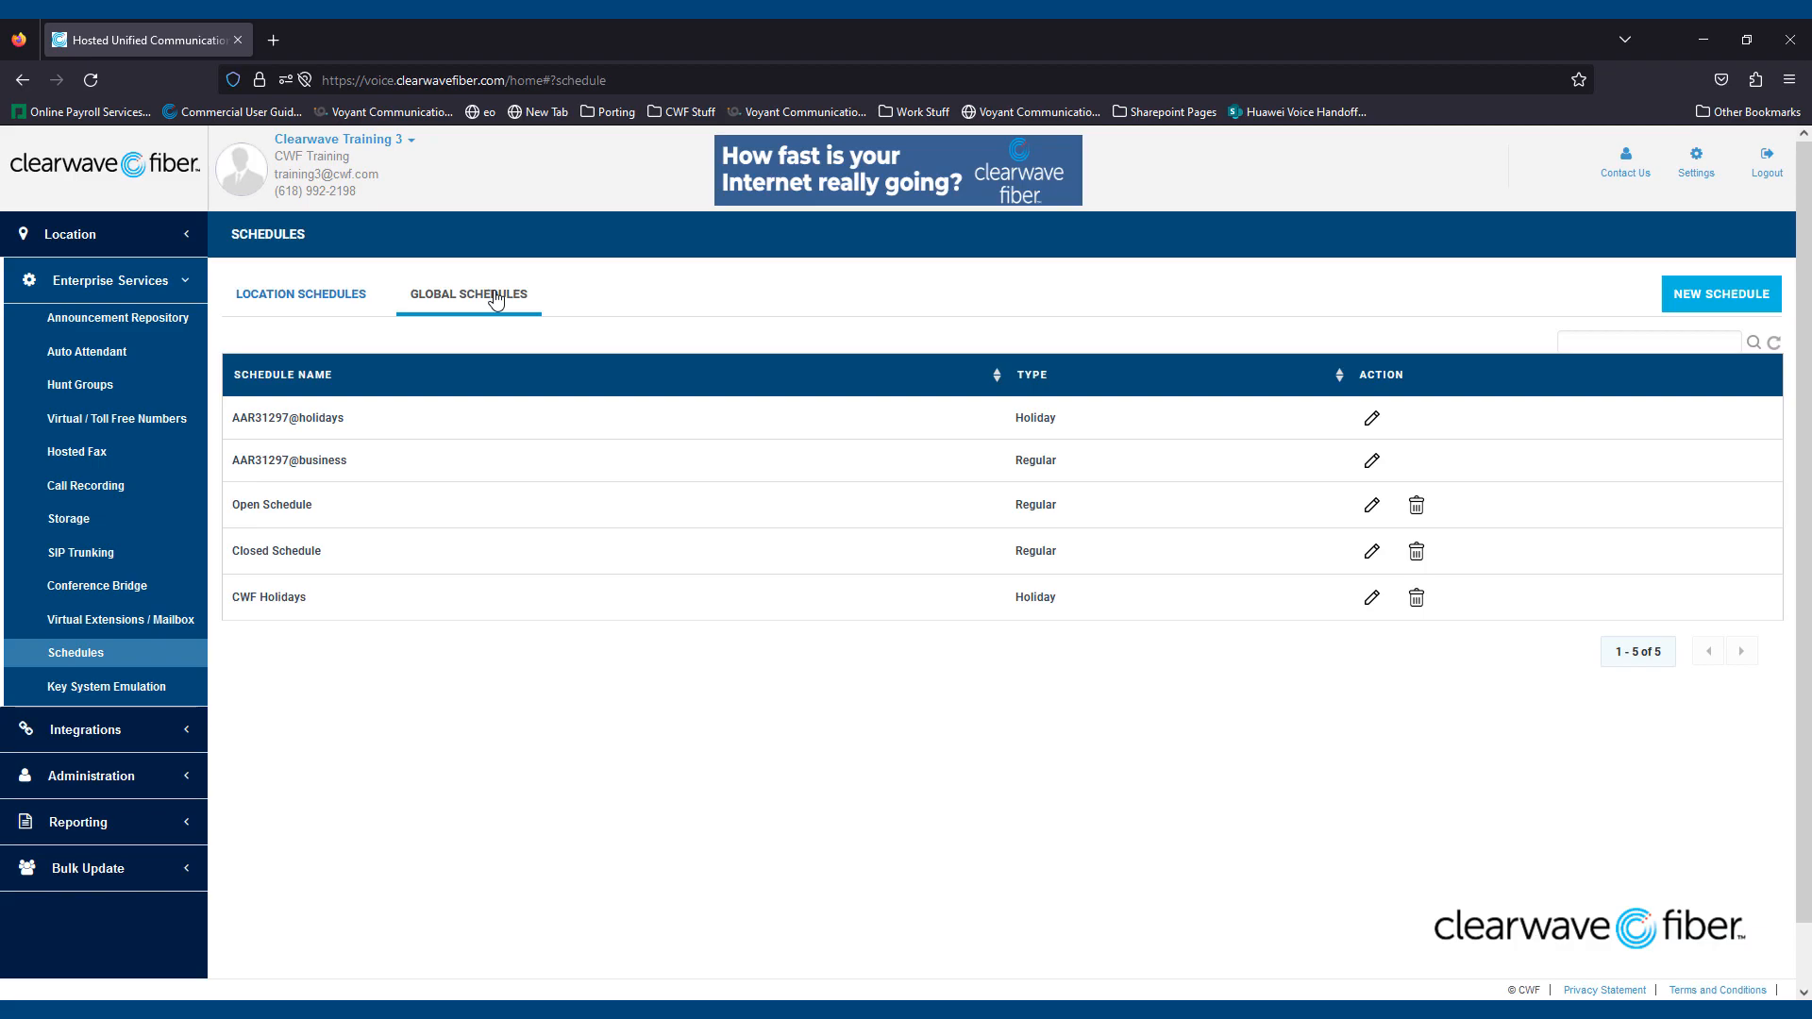
- Open Open Schedule, advance one week, and scroll to the 08:00–17:00 weekday Open blocks
{"action": "left_click", "coordinate": [1372, 507]}
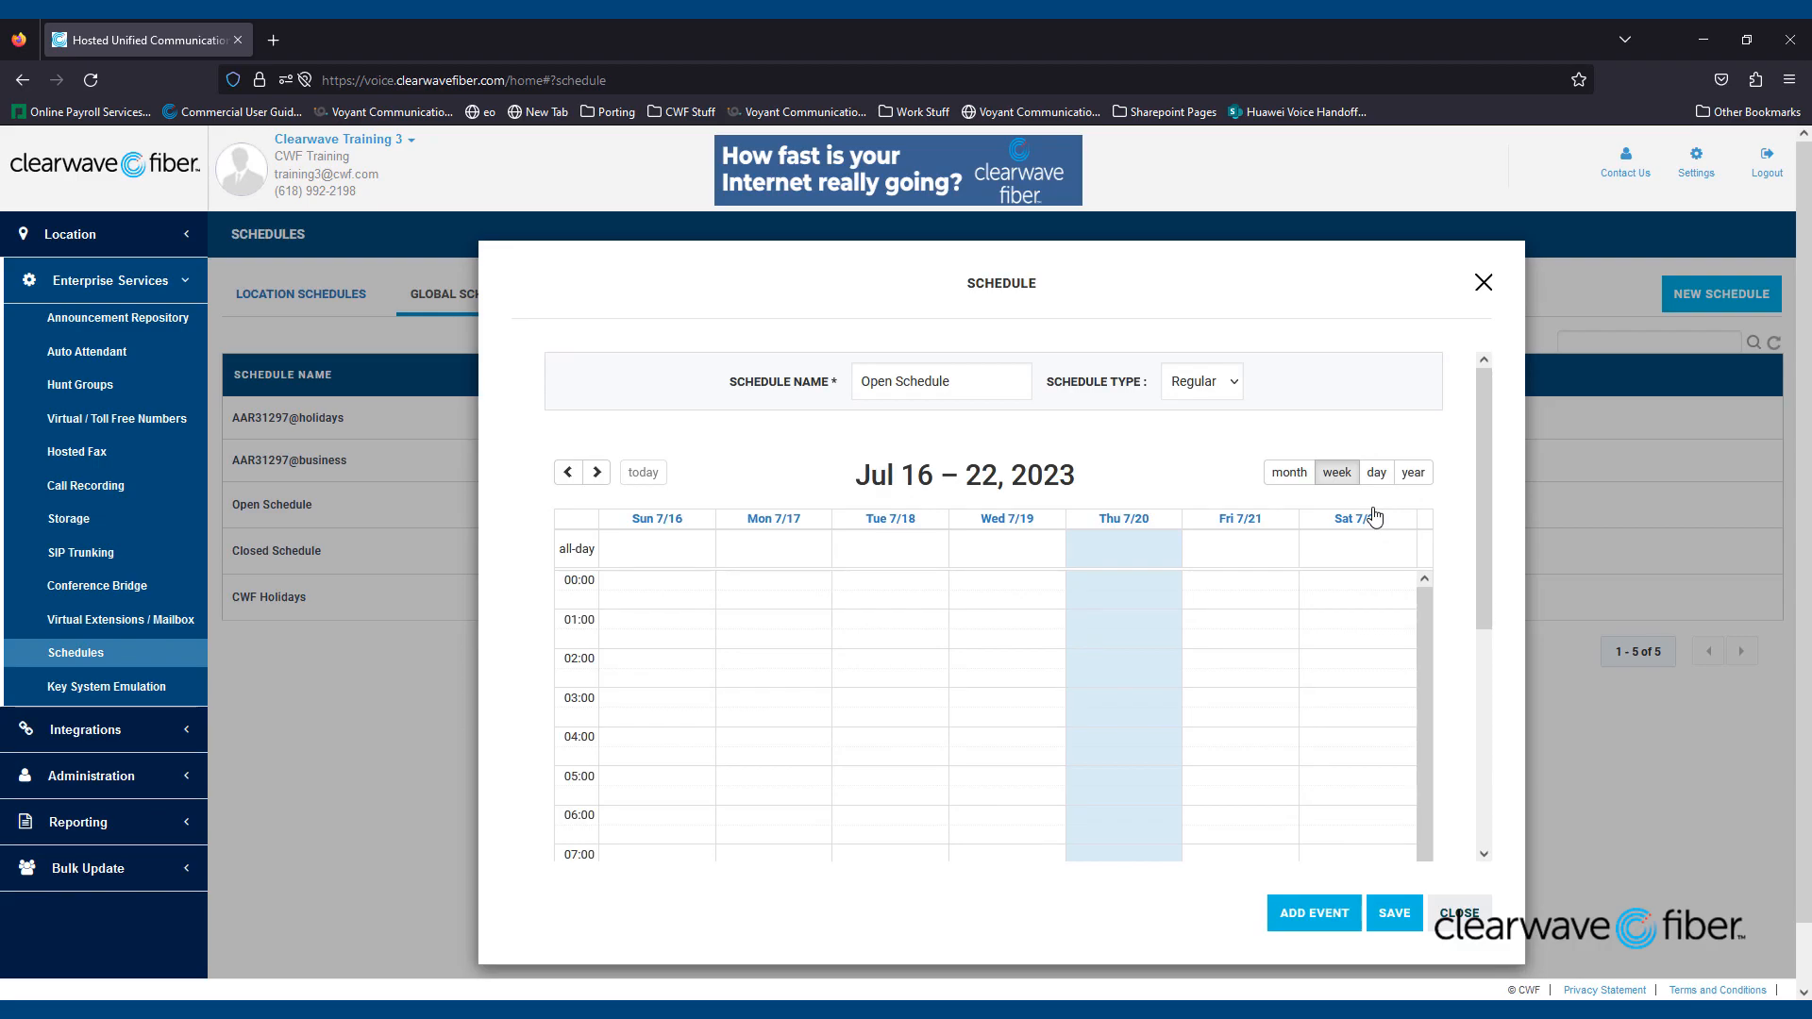
{"action": "left_click", "coordinate": [595, 473]}
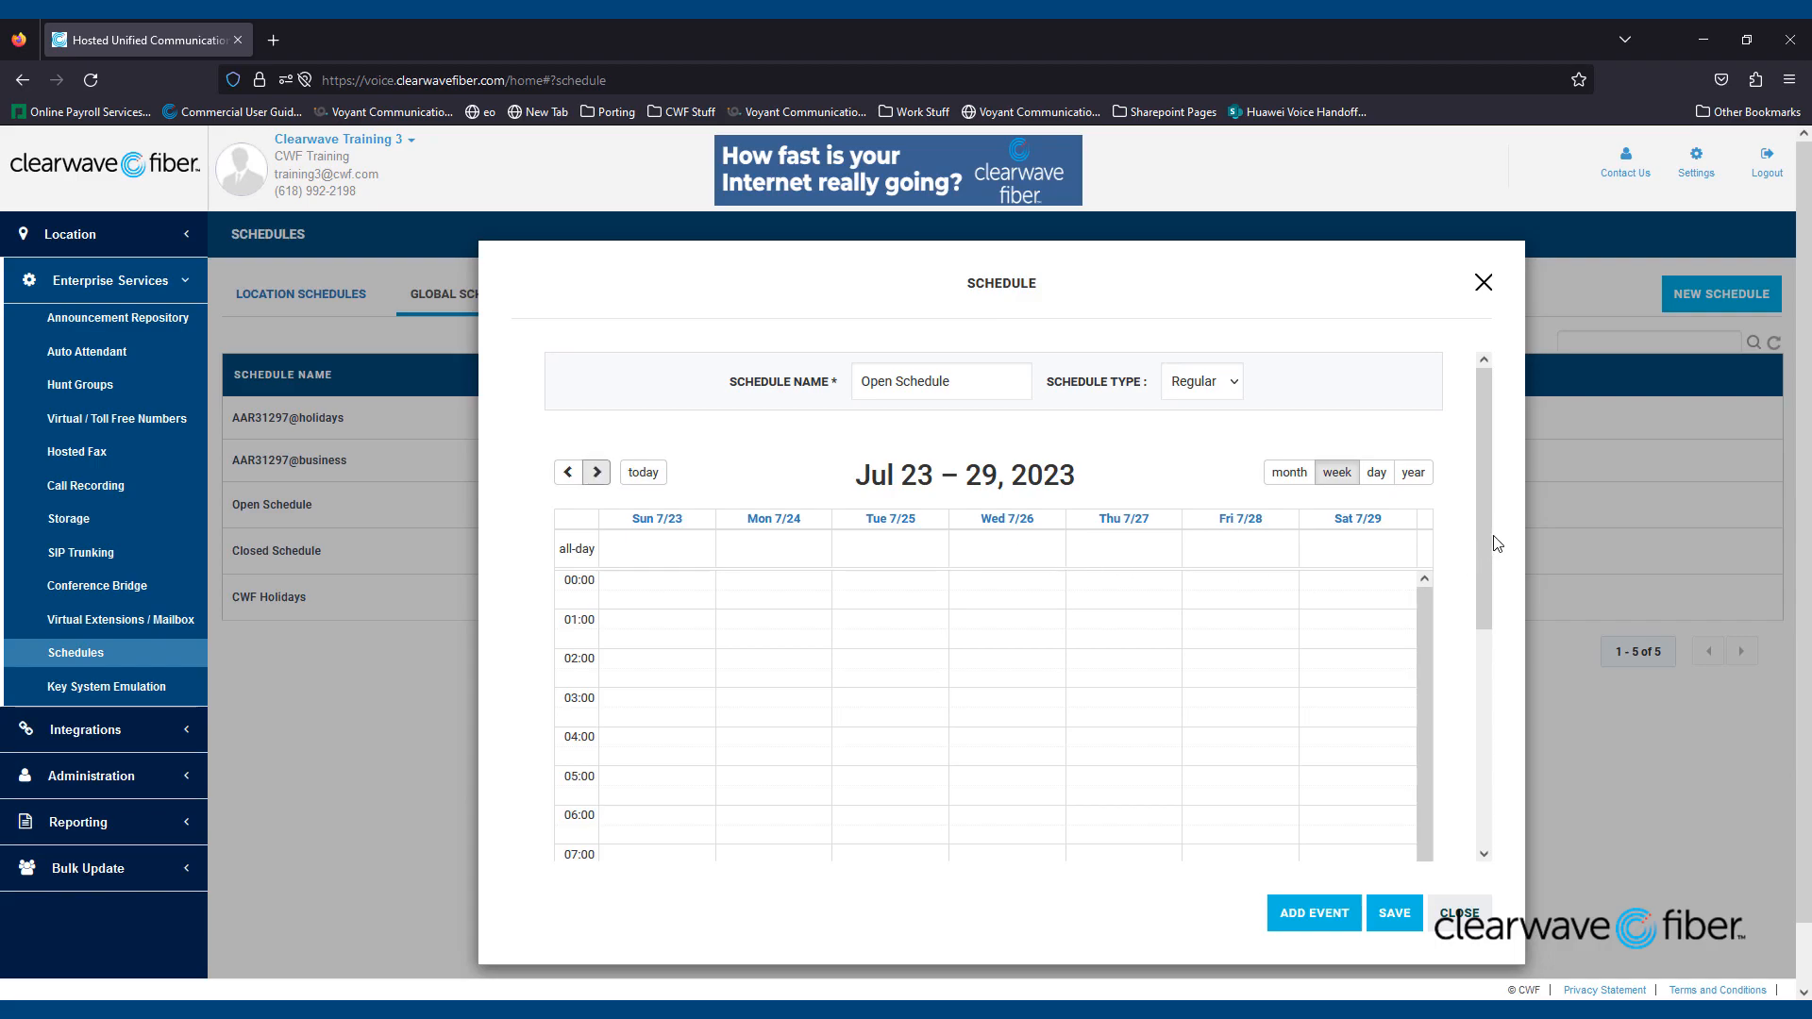
{"action": "left_click_drag", "start_coordinate": [1489, 535], "coordinate": [1501, 781]}
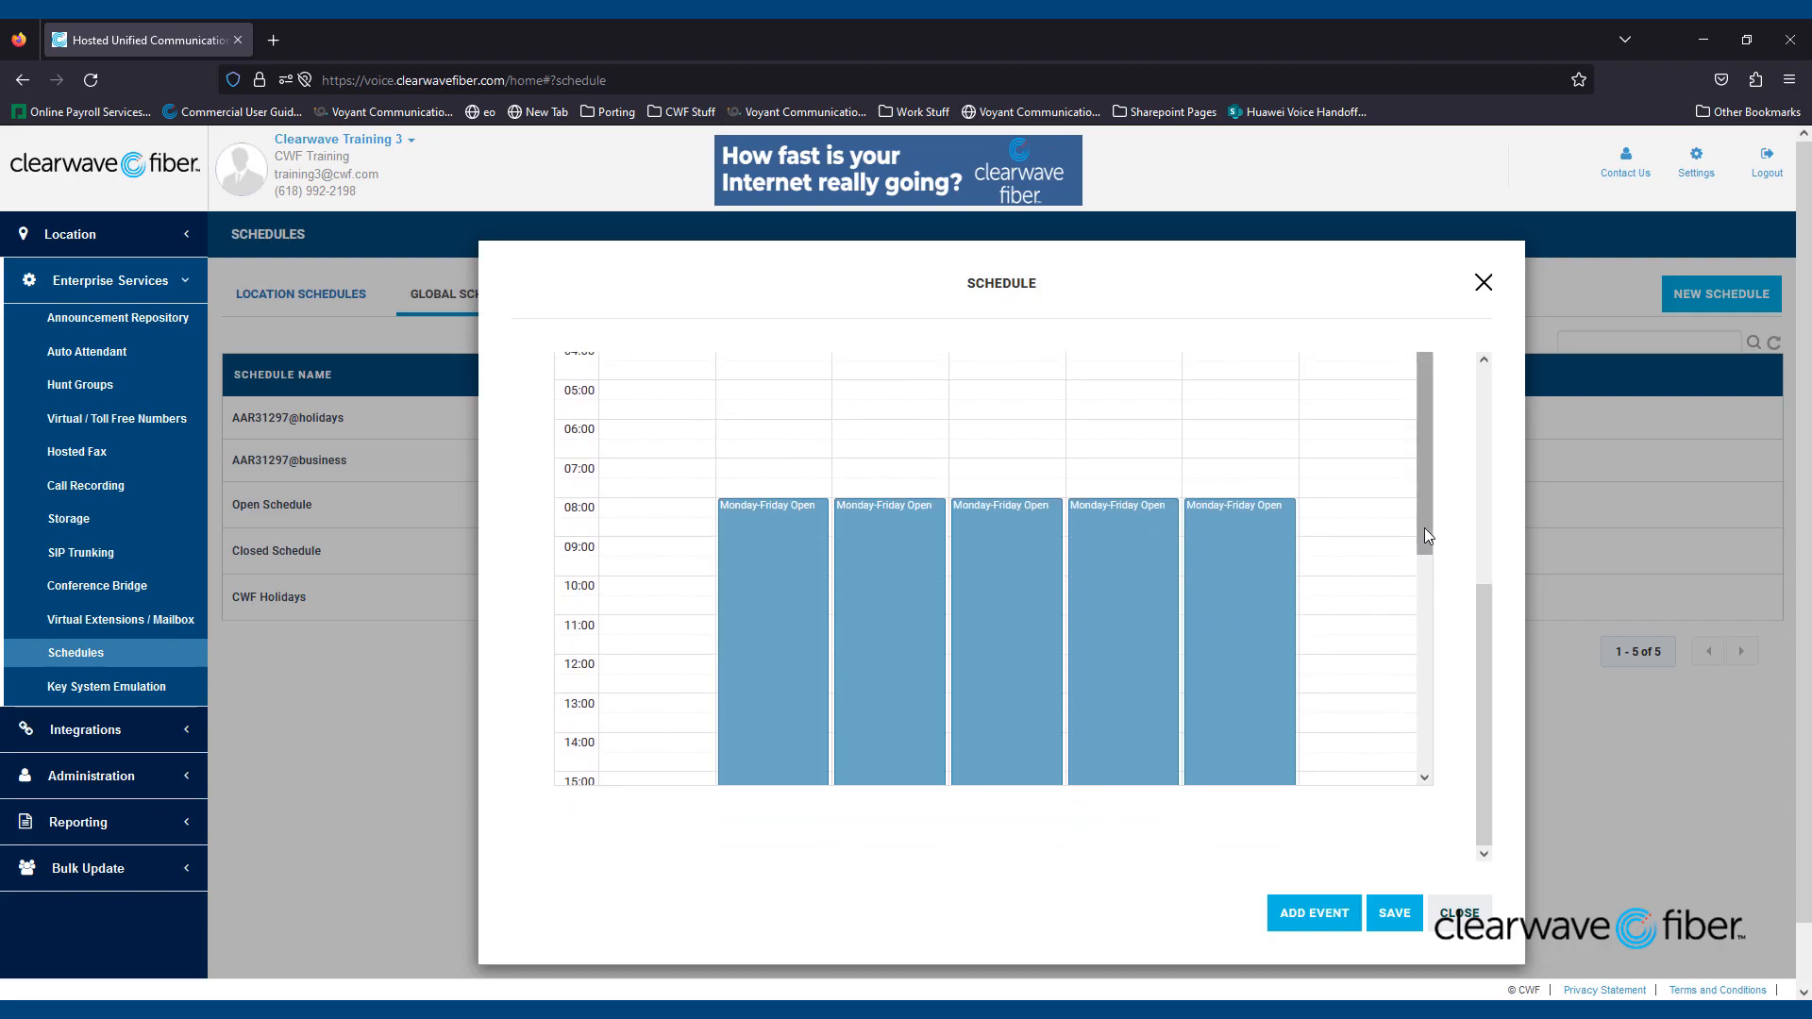
{"action": "left_click_drag", "start_coordinate": [1425, 529], "coordinate": [1448, 612]}
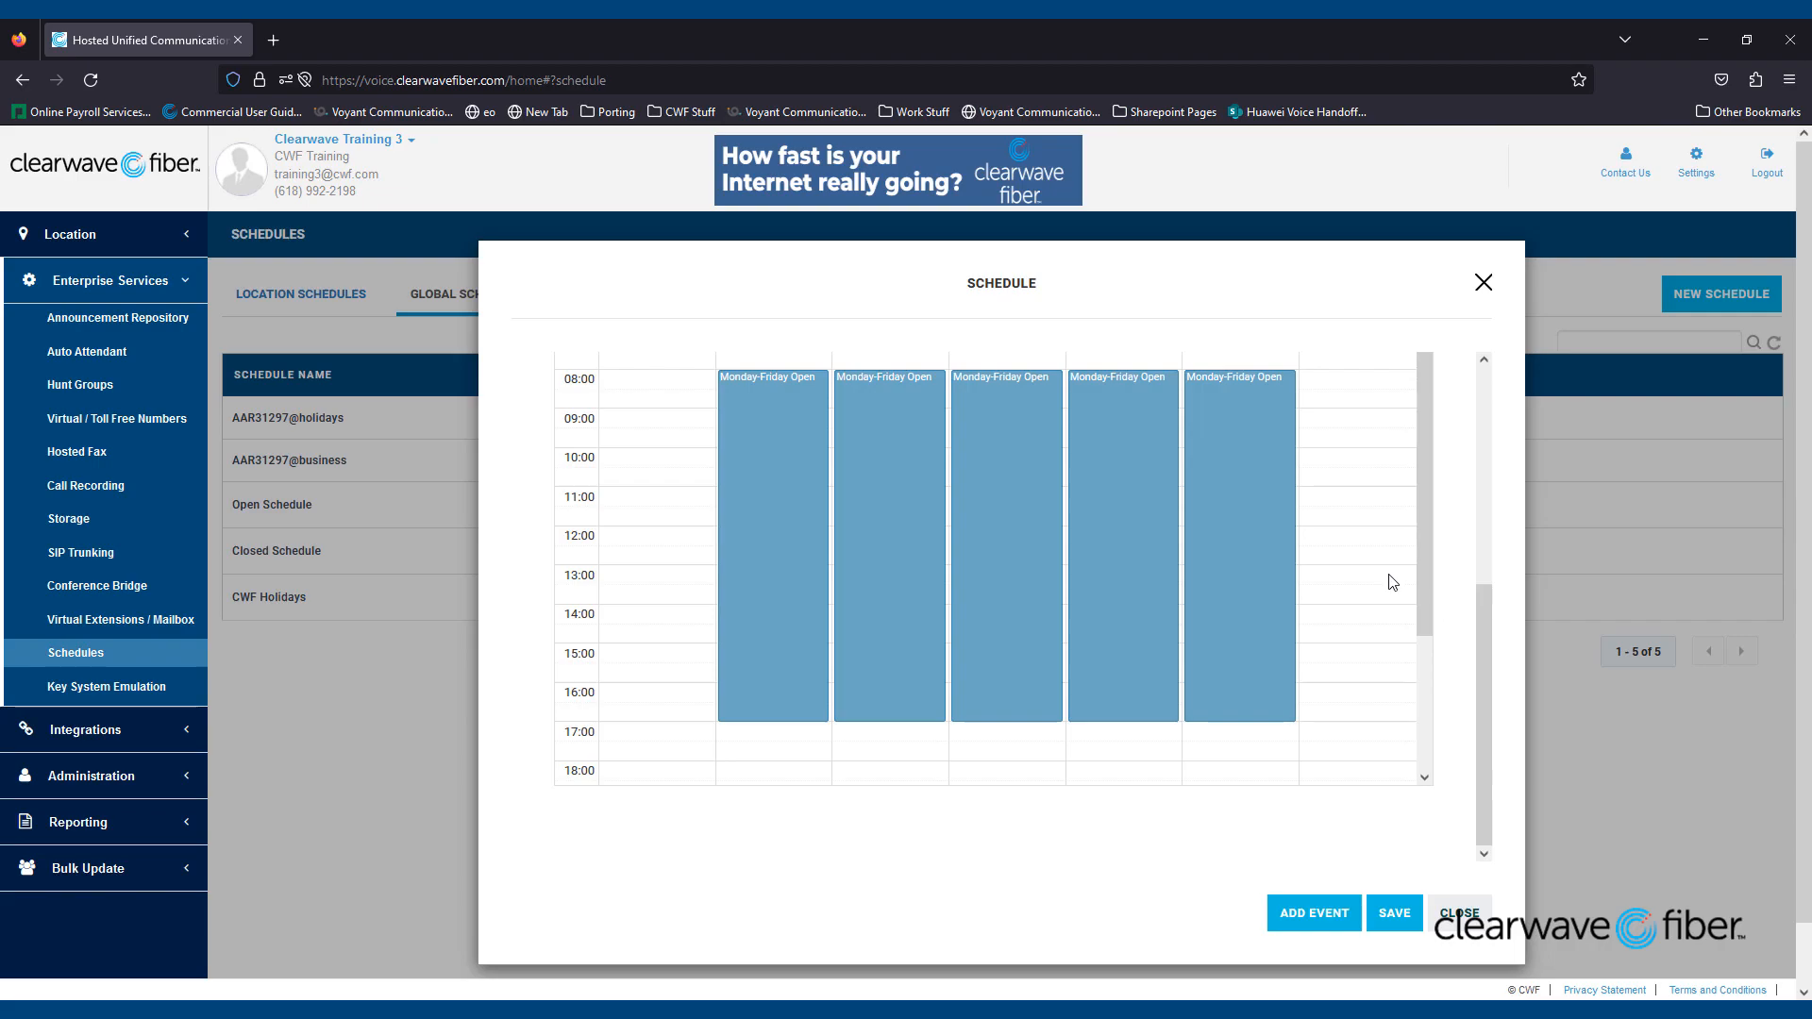
- Change the Monday-Friday Open event's start hour from 08 to 09 and save the event
{"action": "left_click", "coordinate": [1002, 498]}
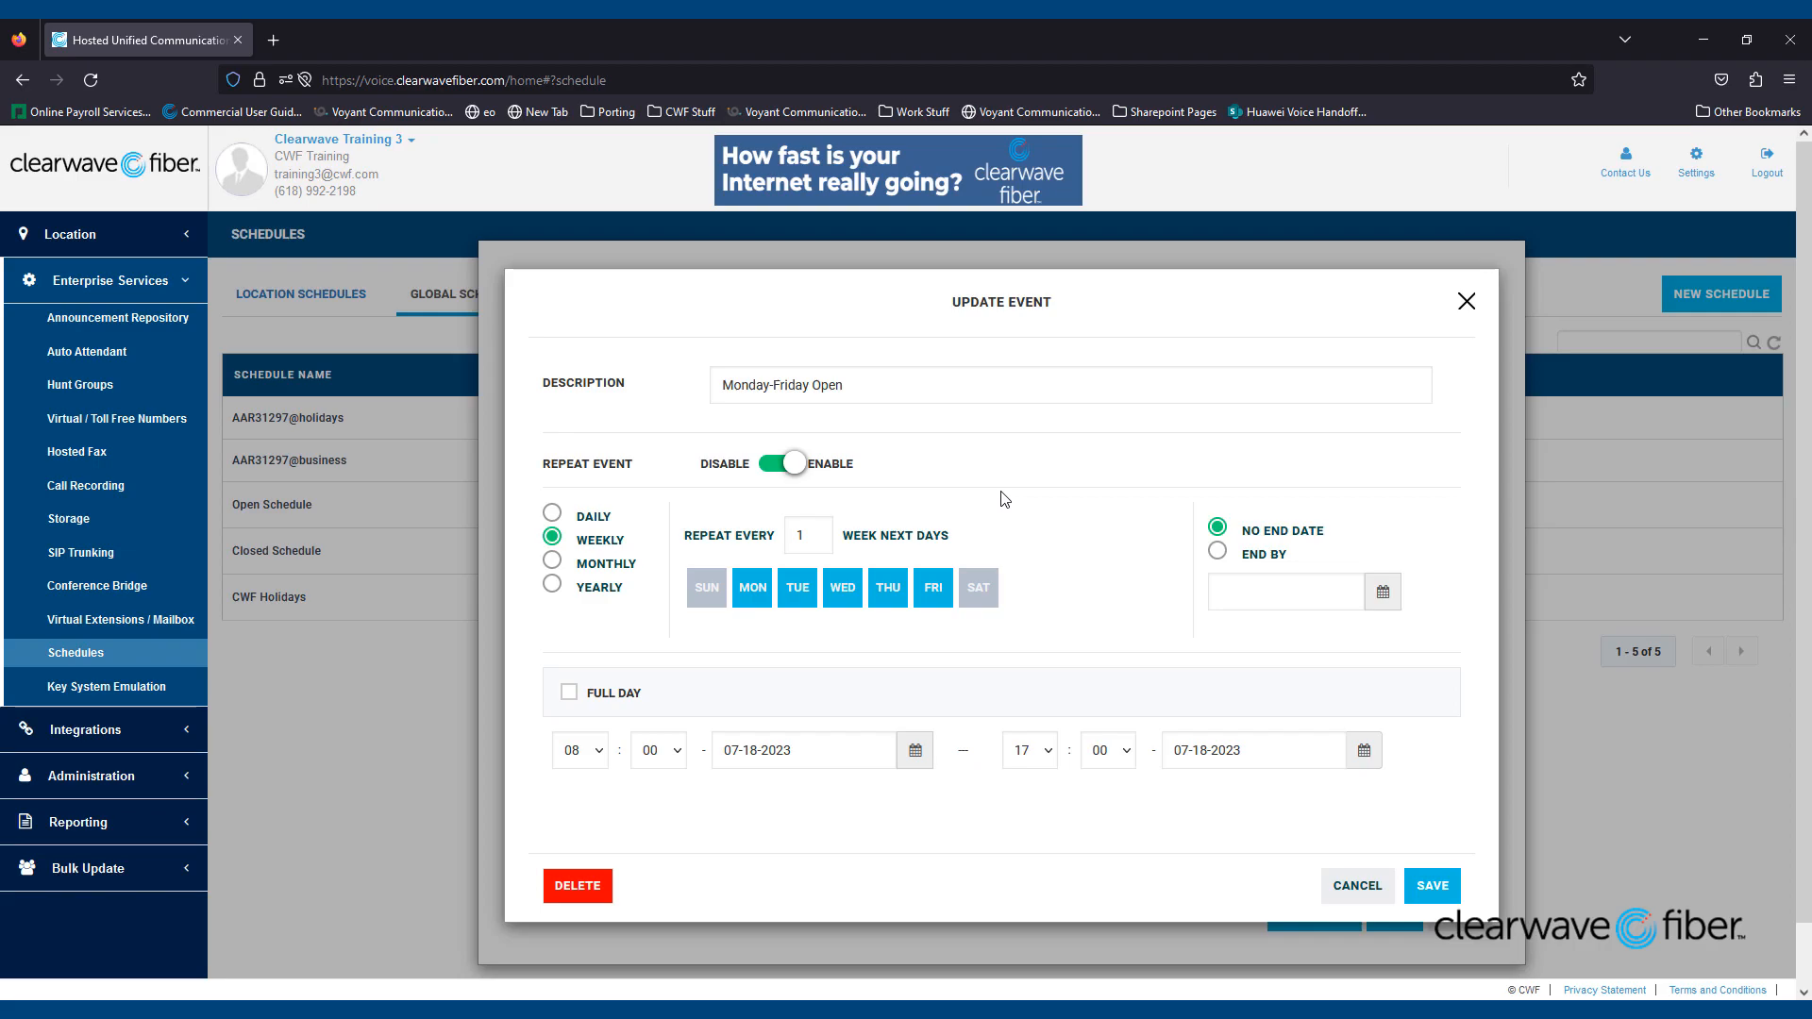
{"action": "left_click", "coordinate": [600, 752]}
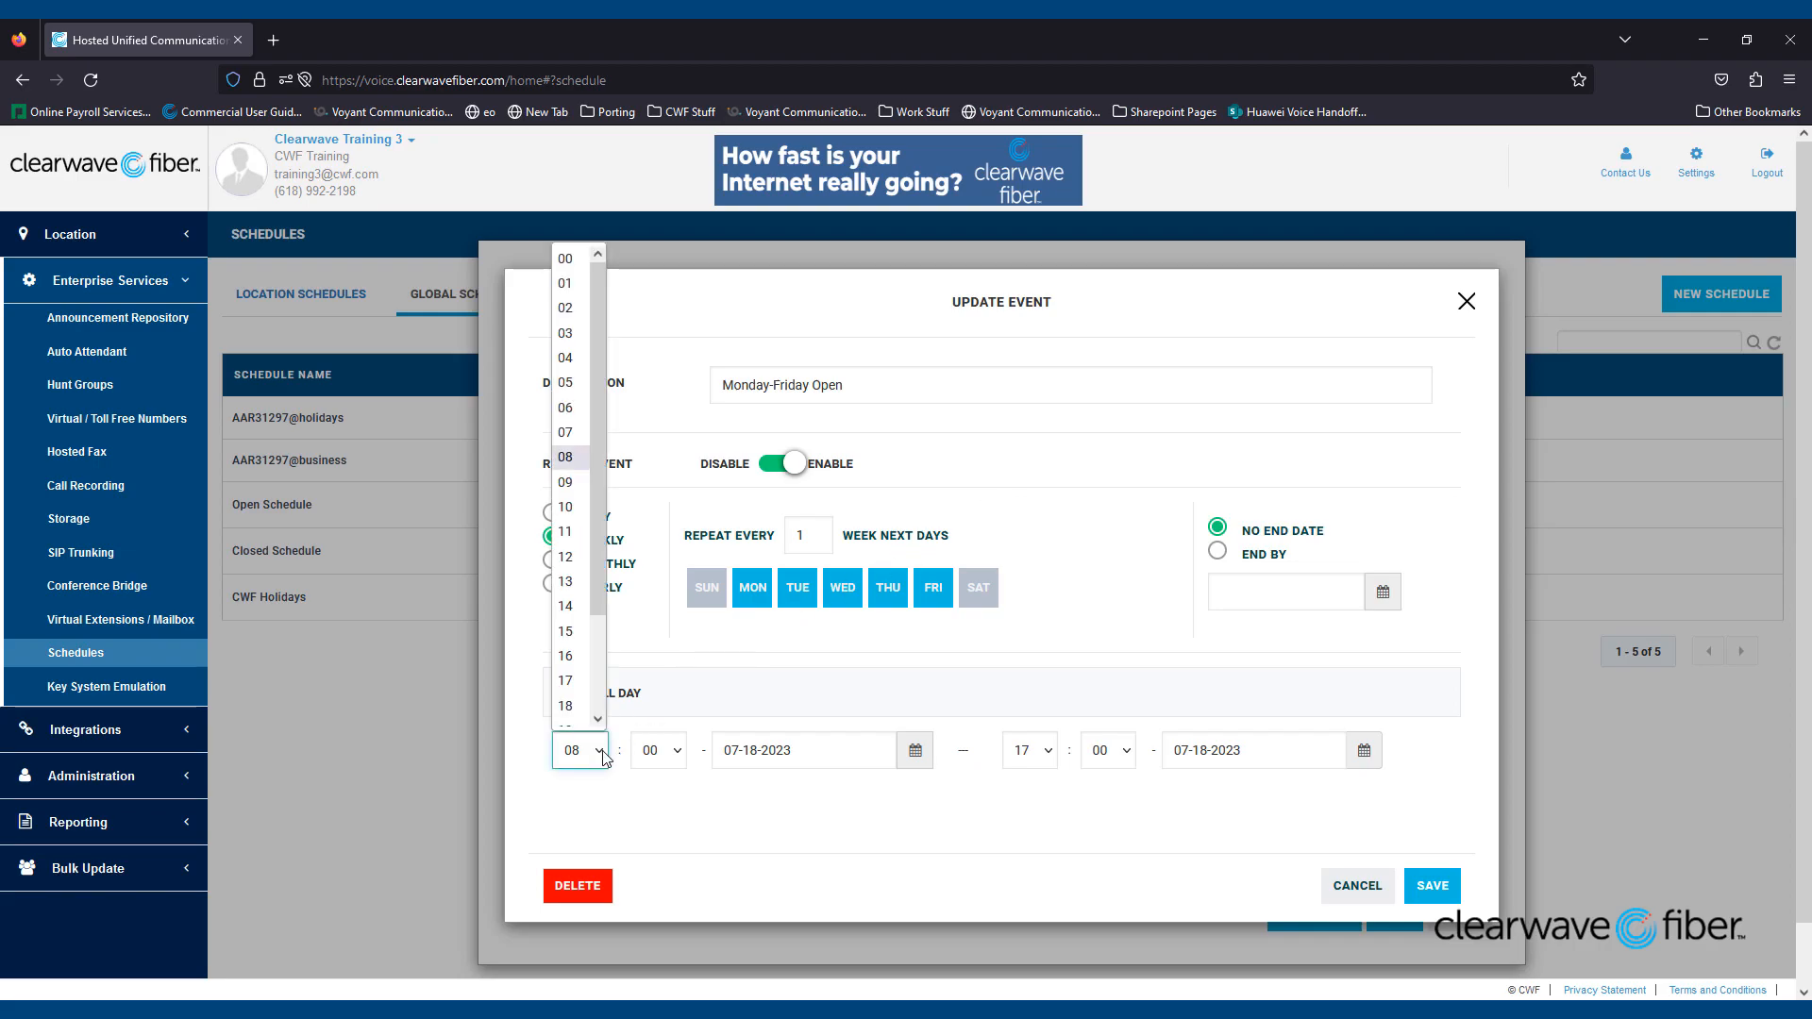
{"action": "left_click", "coordinate": [583, 489]}
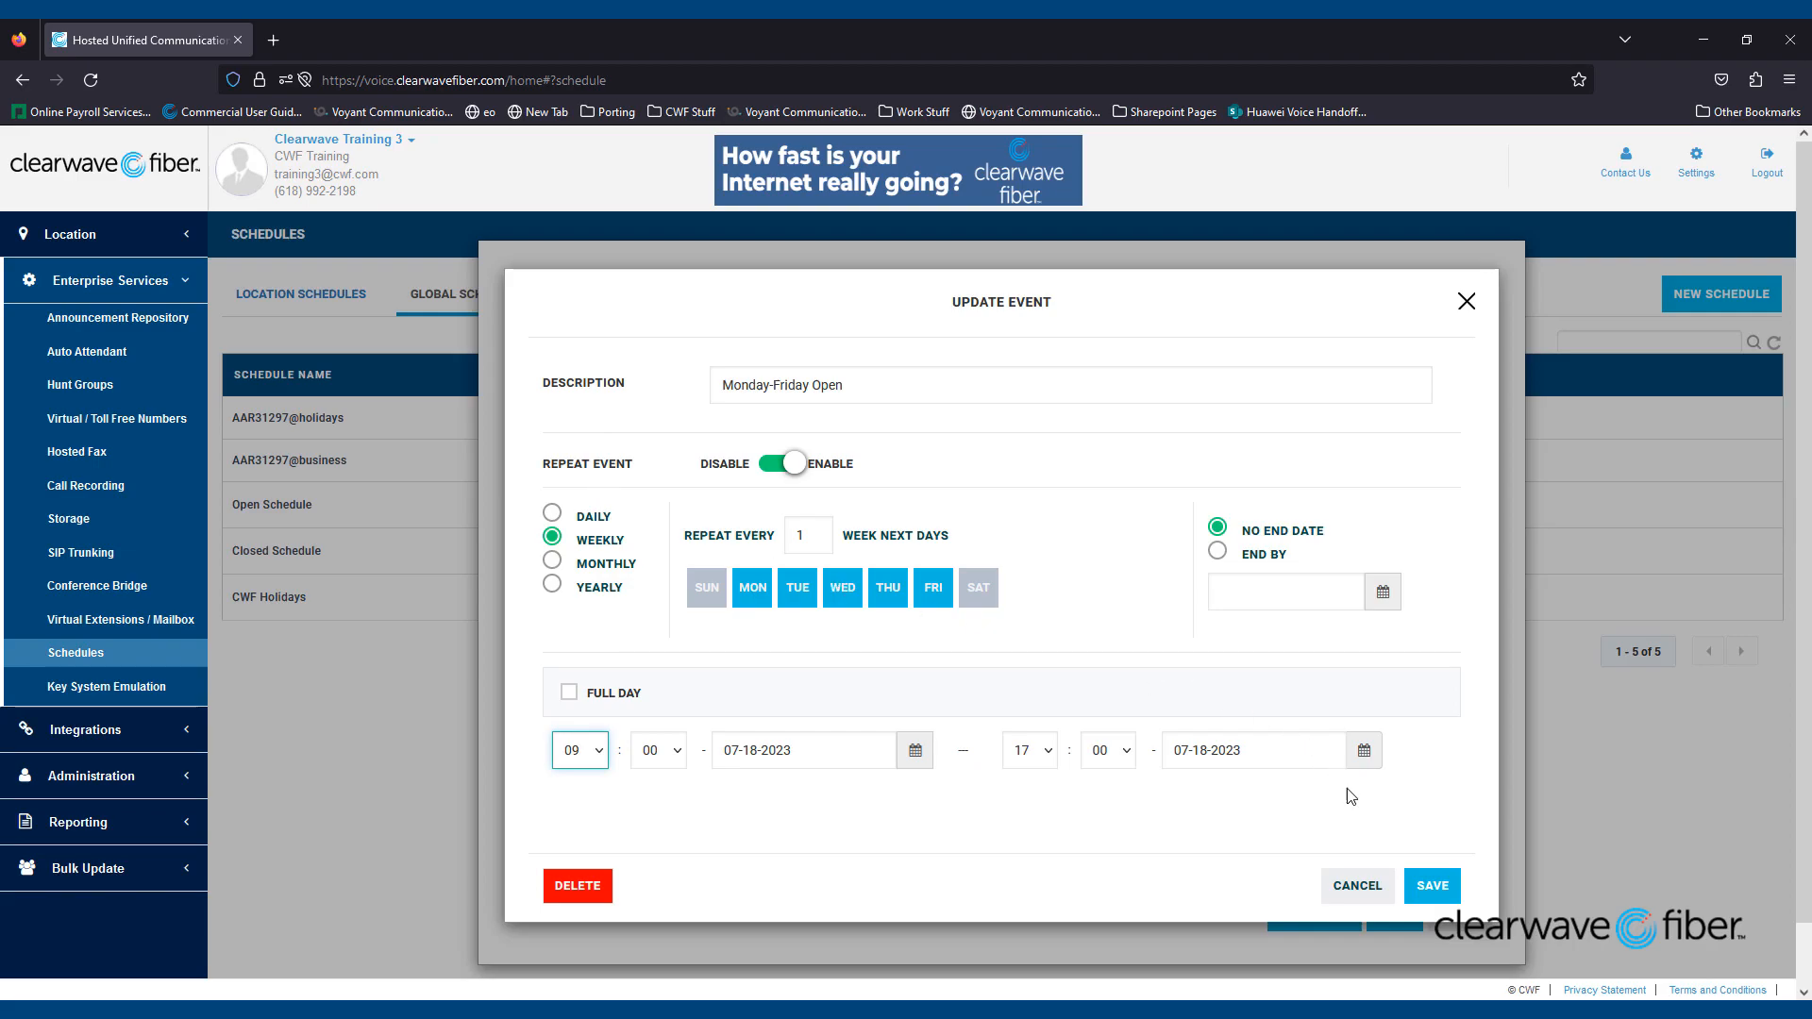
{"action": "left_click", "coordinate": [1432, 887]}
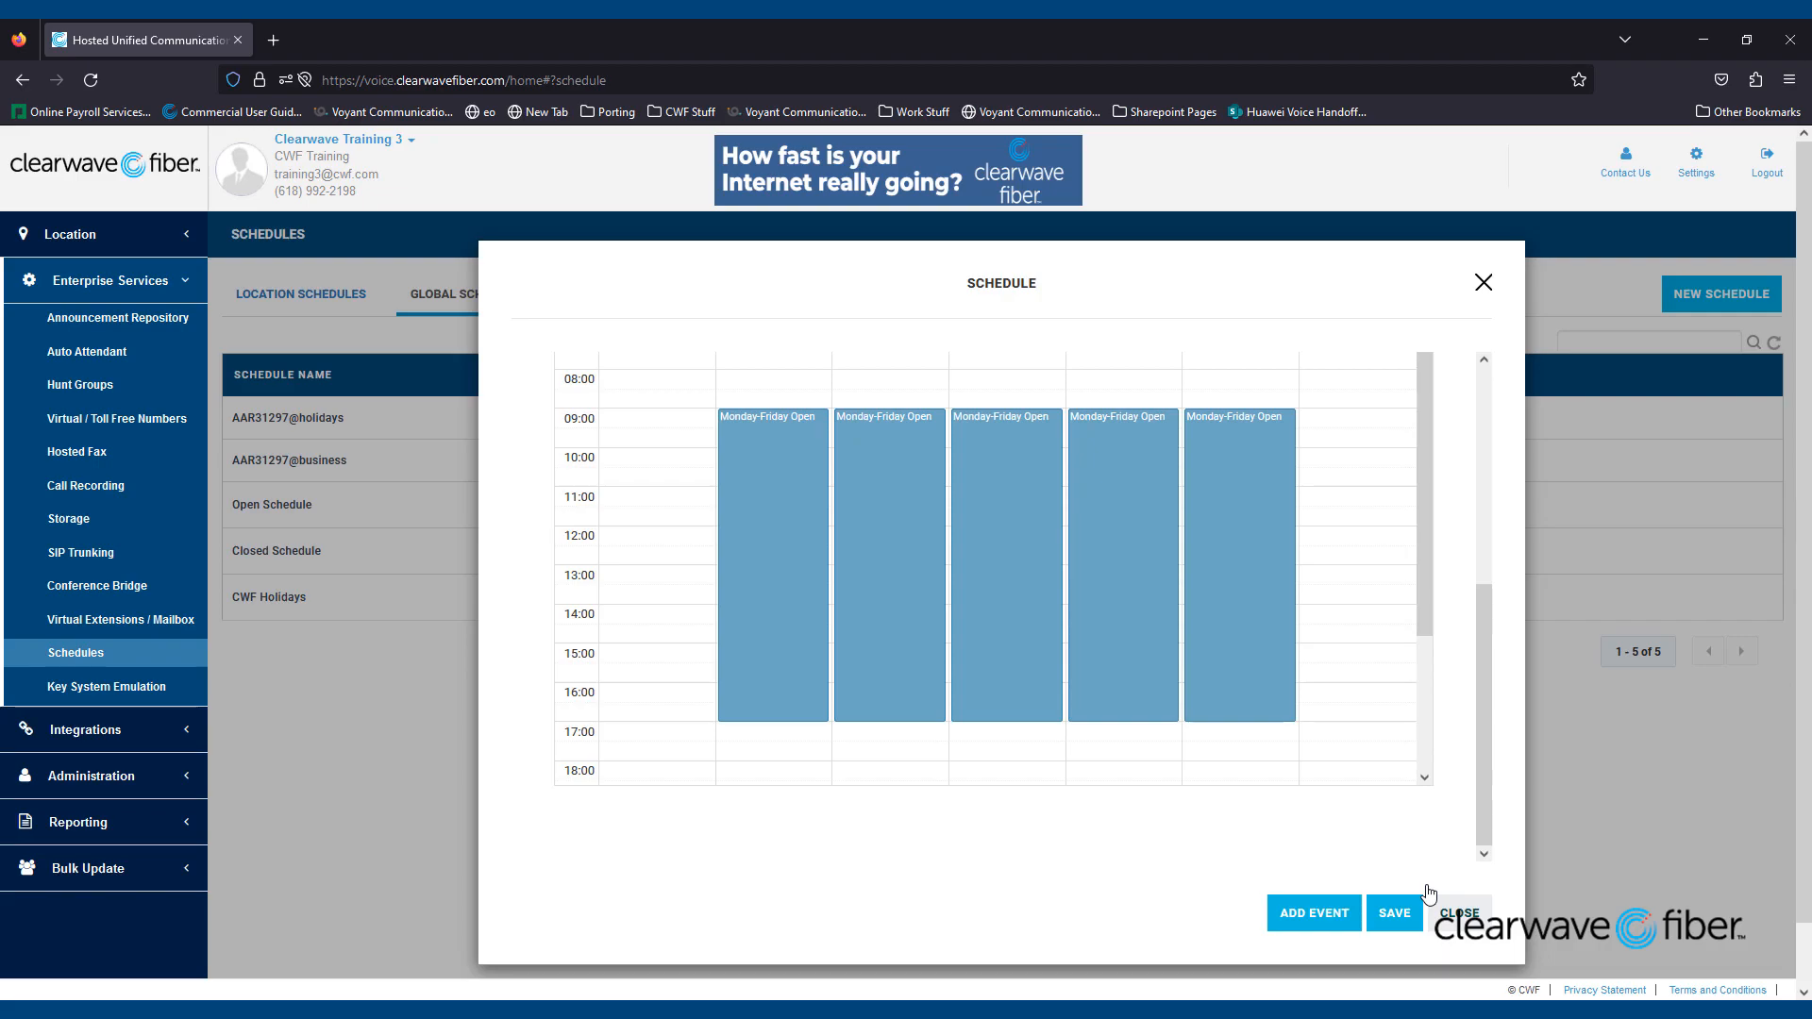
- Save and close Open Schedule, then open Closed Schedule for editing
{"action": "left_click", "coordinate": [1398, 913]}
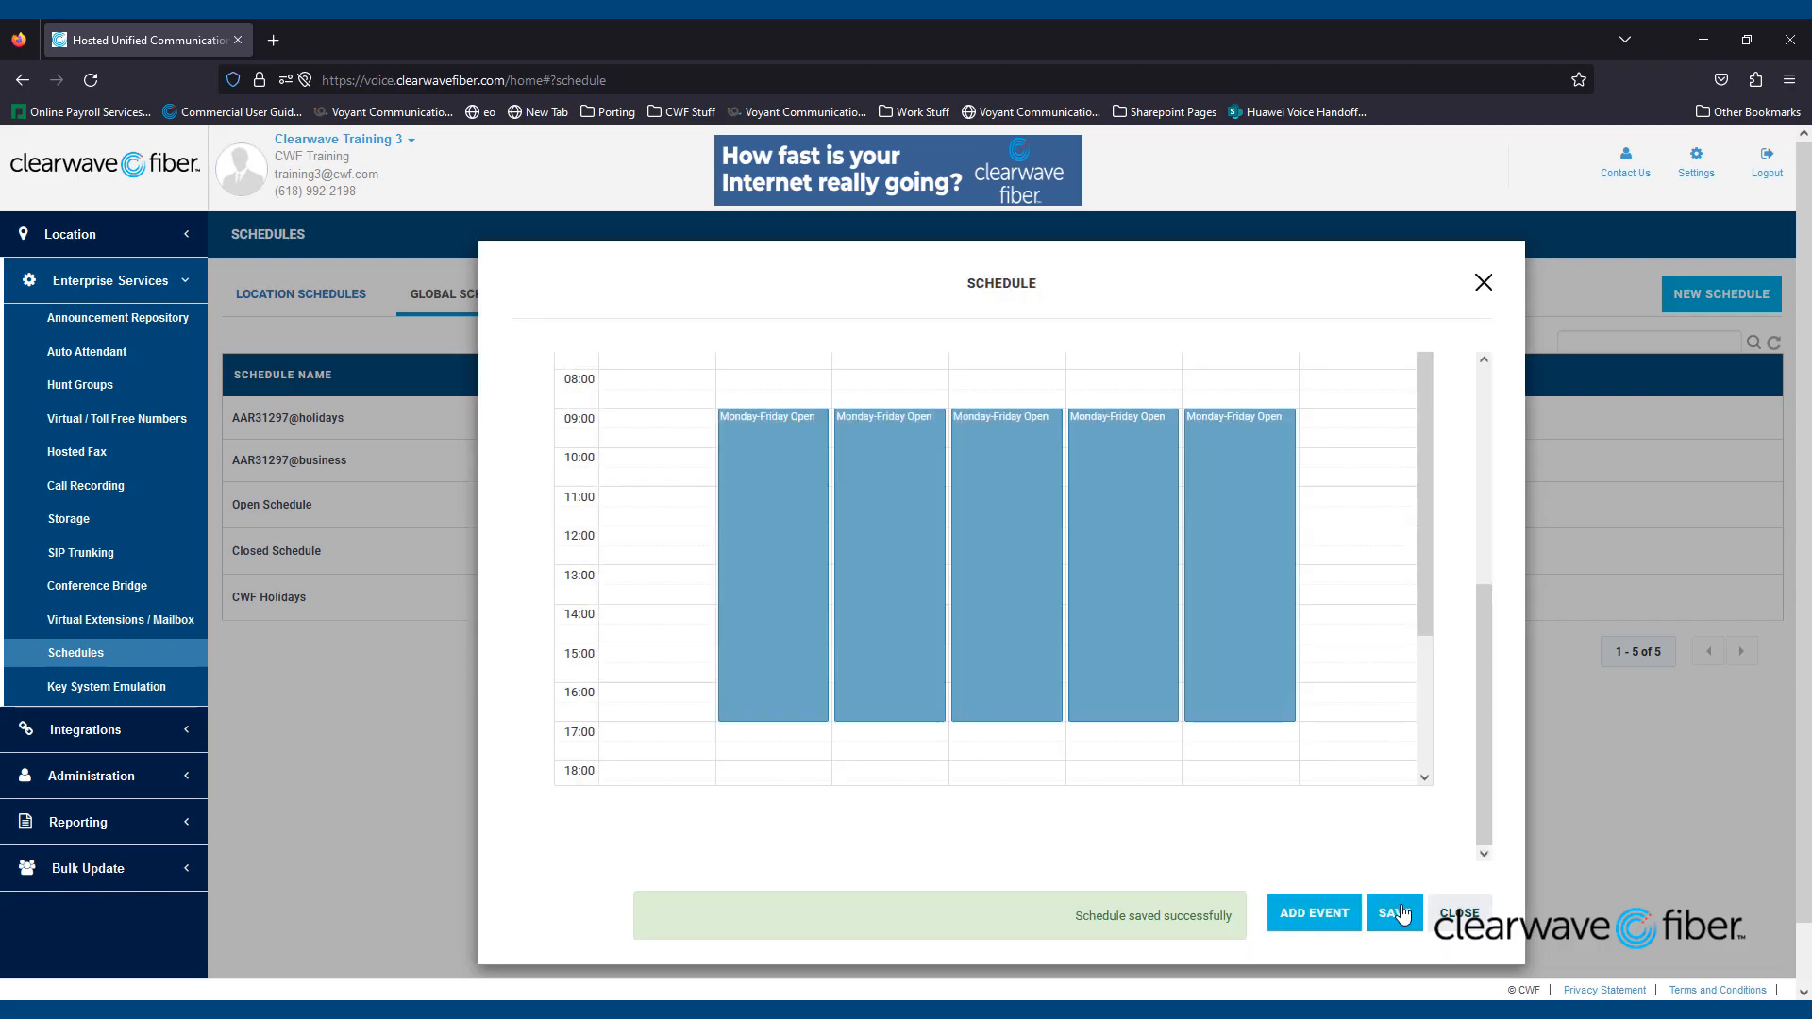
{"action": "left_click", "coordinate": [1461, 914]}
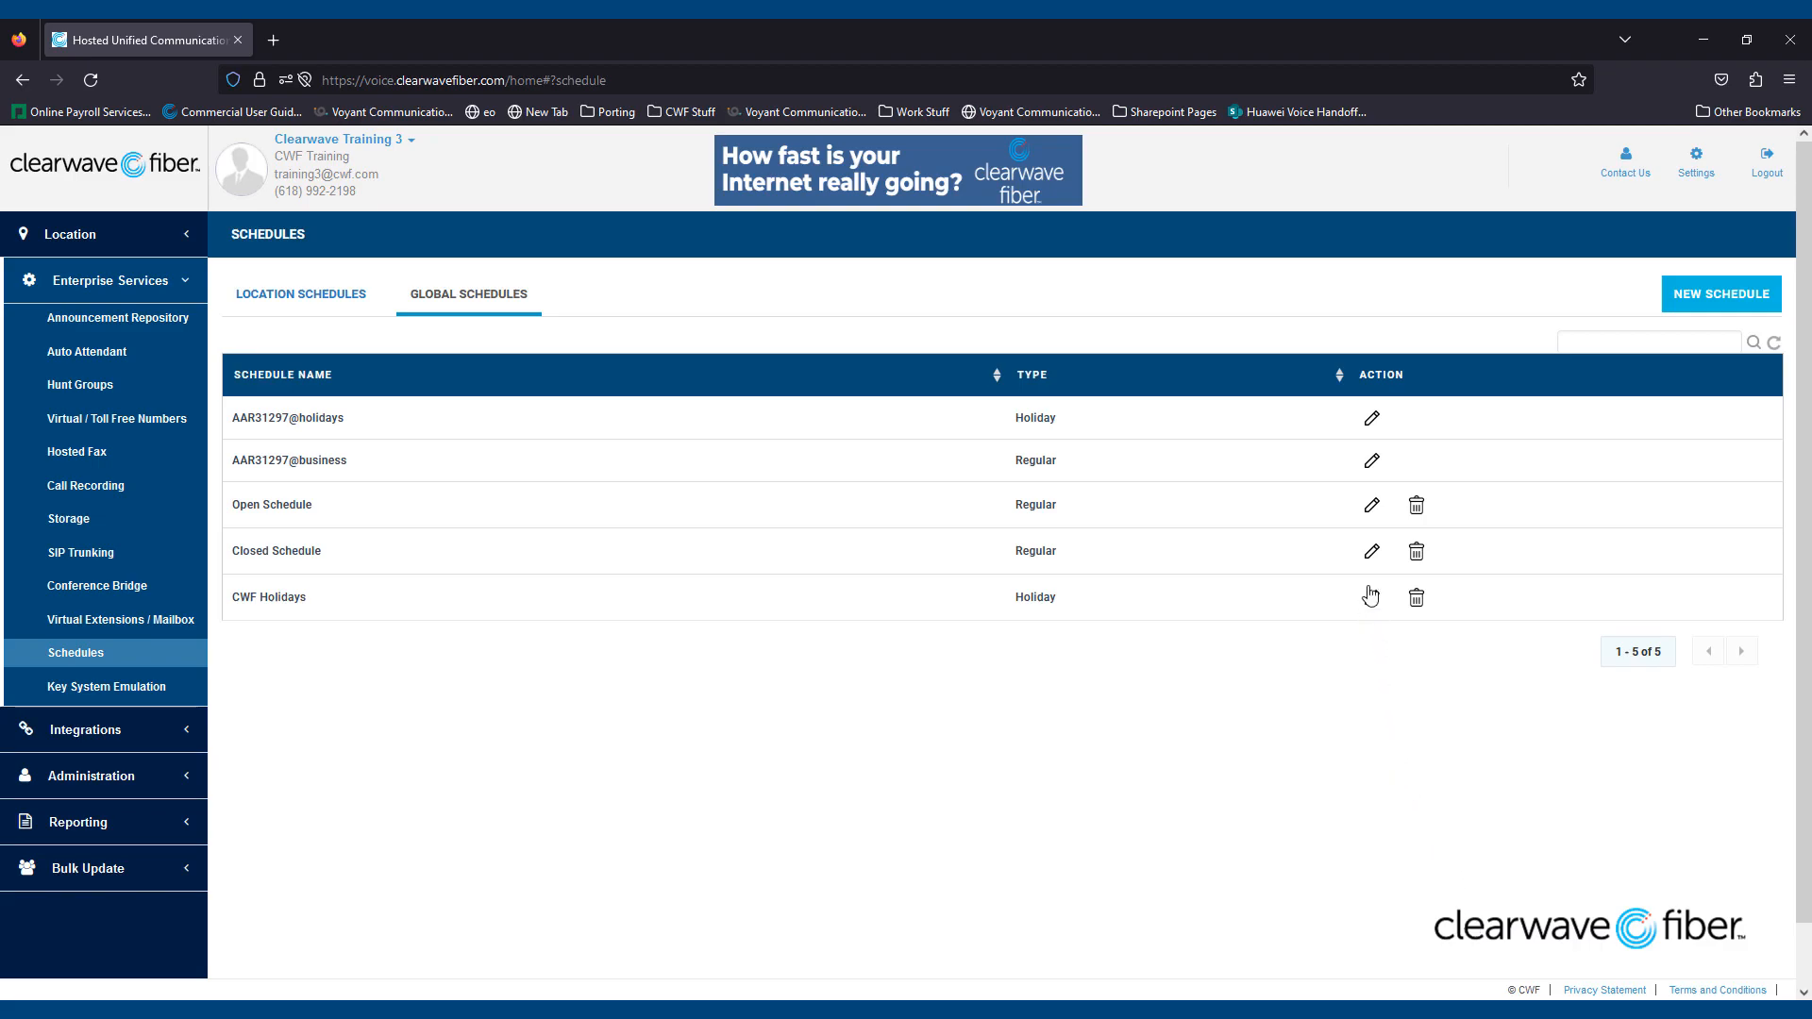
{"action": "left_click", "coordinate": [1369, 557]}
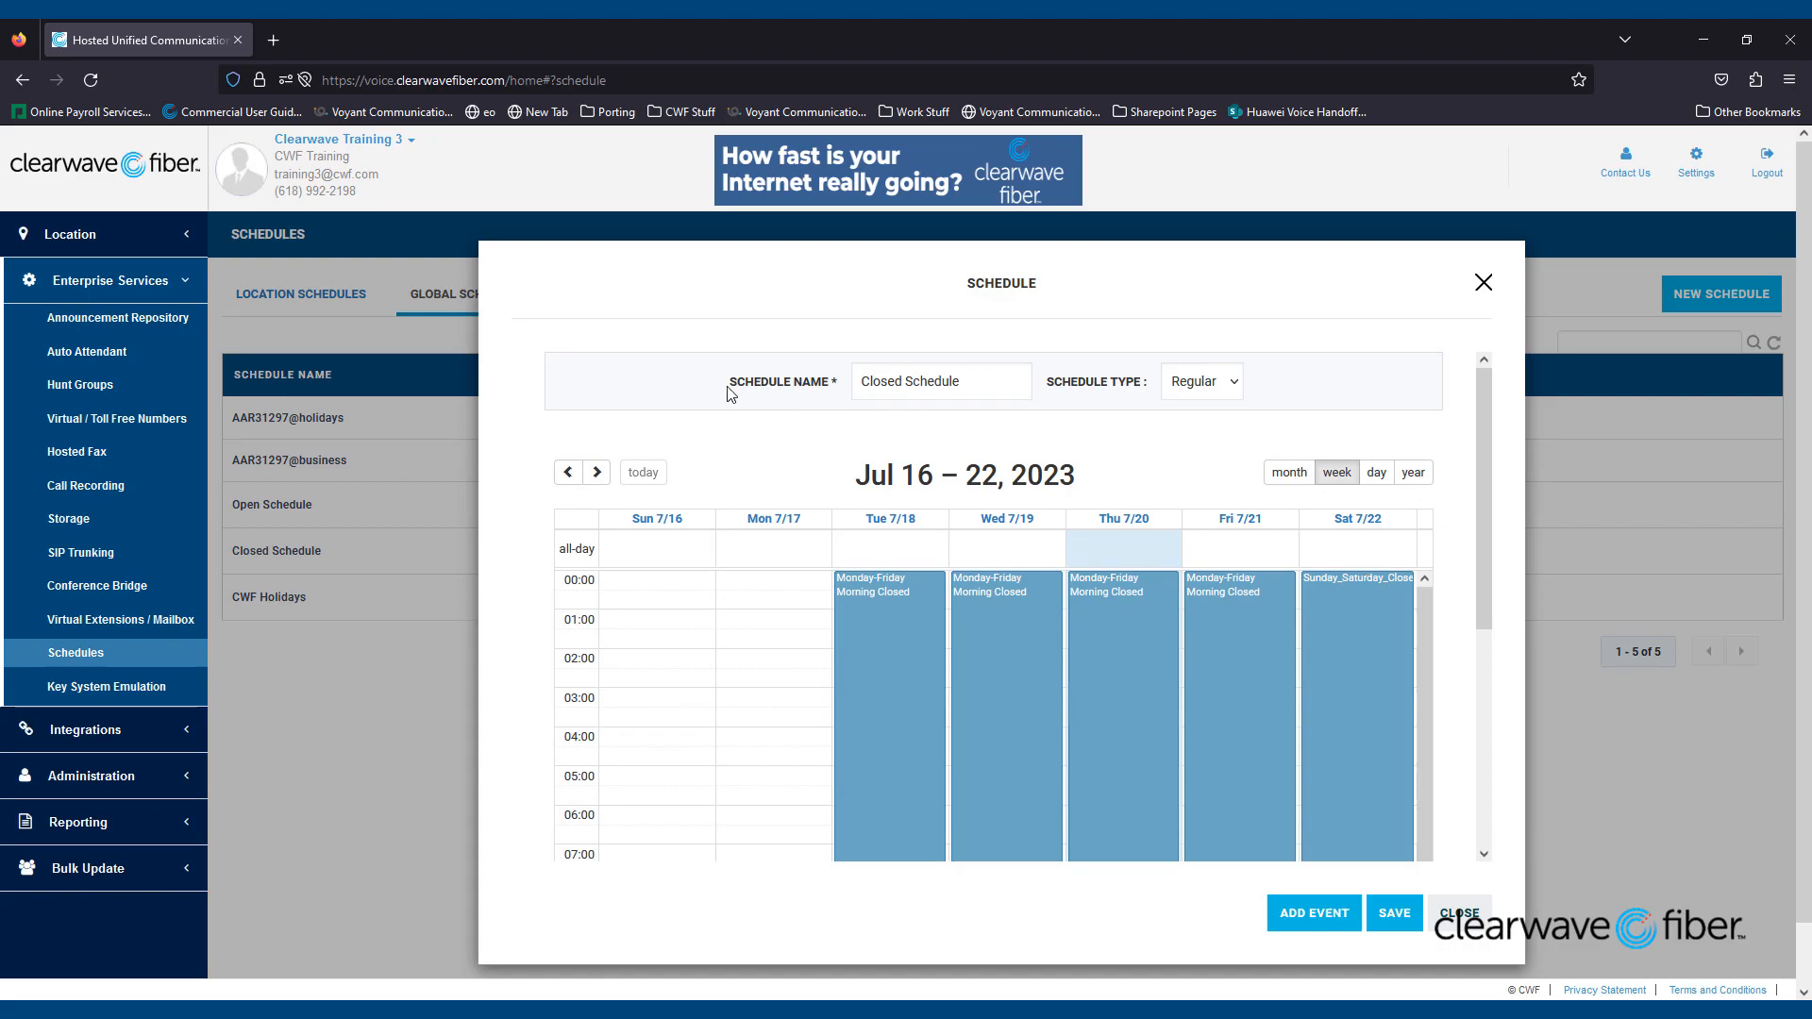
- Advance Closed Schedule to Jul 23–29, 2023 and scroll to the 00:00–08:00 Morning Closed blocks
{"action": "left_click", "coordinate": [598, 475]}
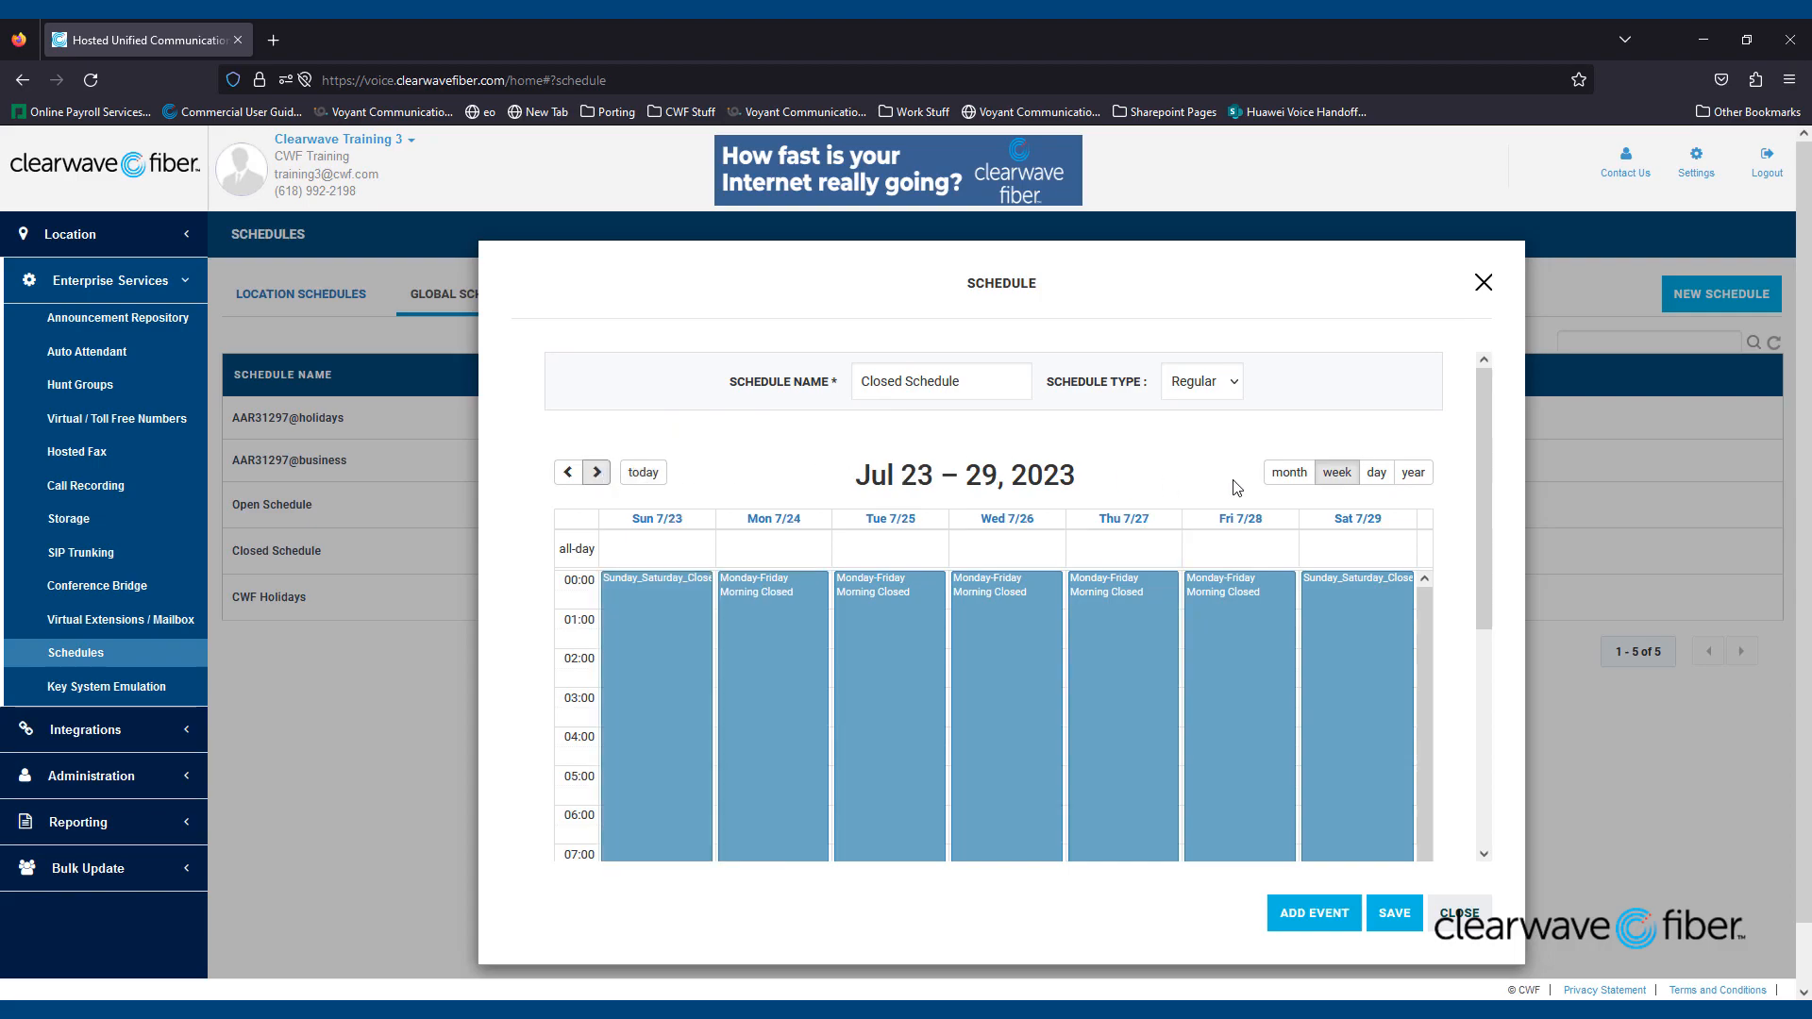
{"action": "left_click_drag", "start_coordinate": [1492, 489], "coordinate": [1507, 720]}
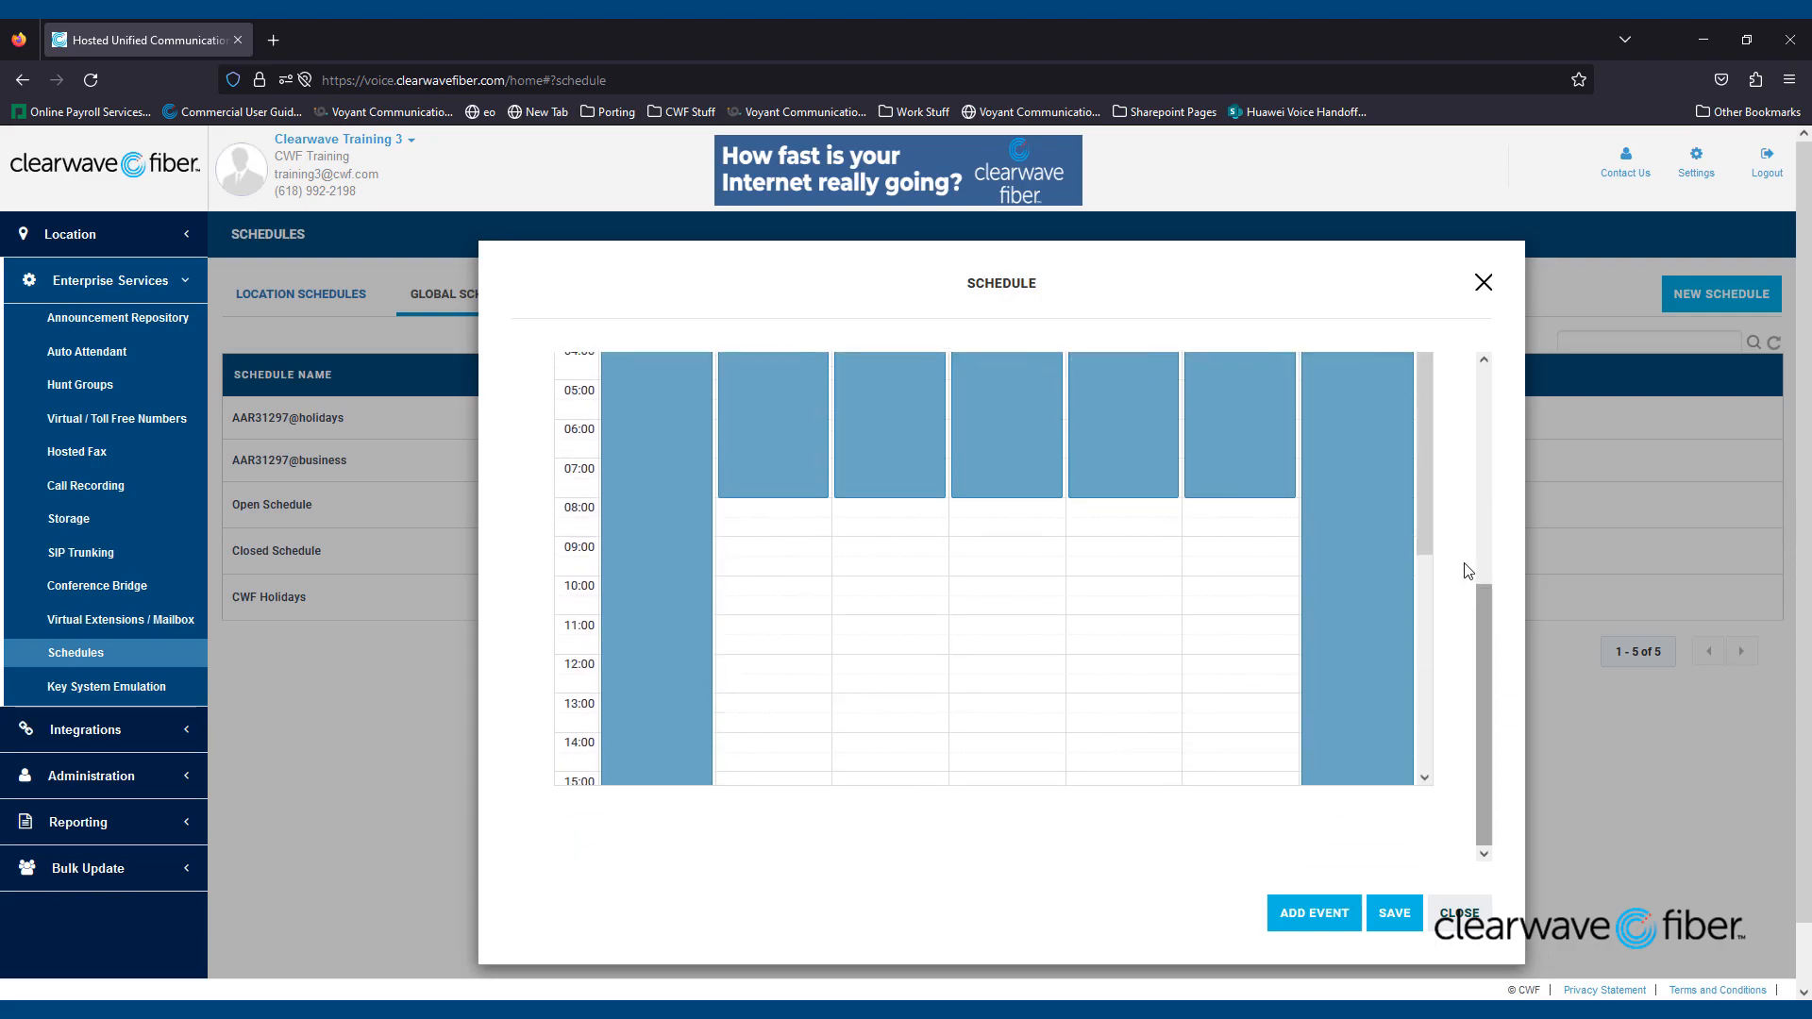
{"action": "left_click_drag", "start_coordinate": [1430, 525], "coordinate": [1450, 747]}
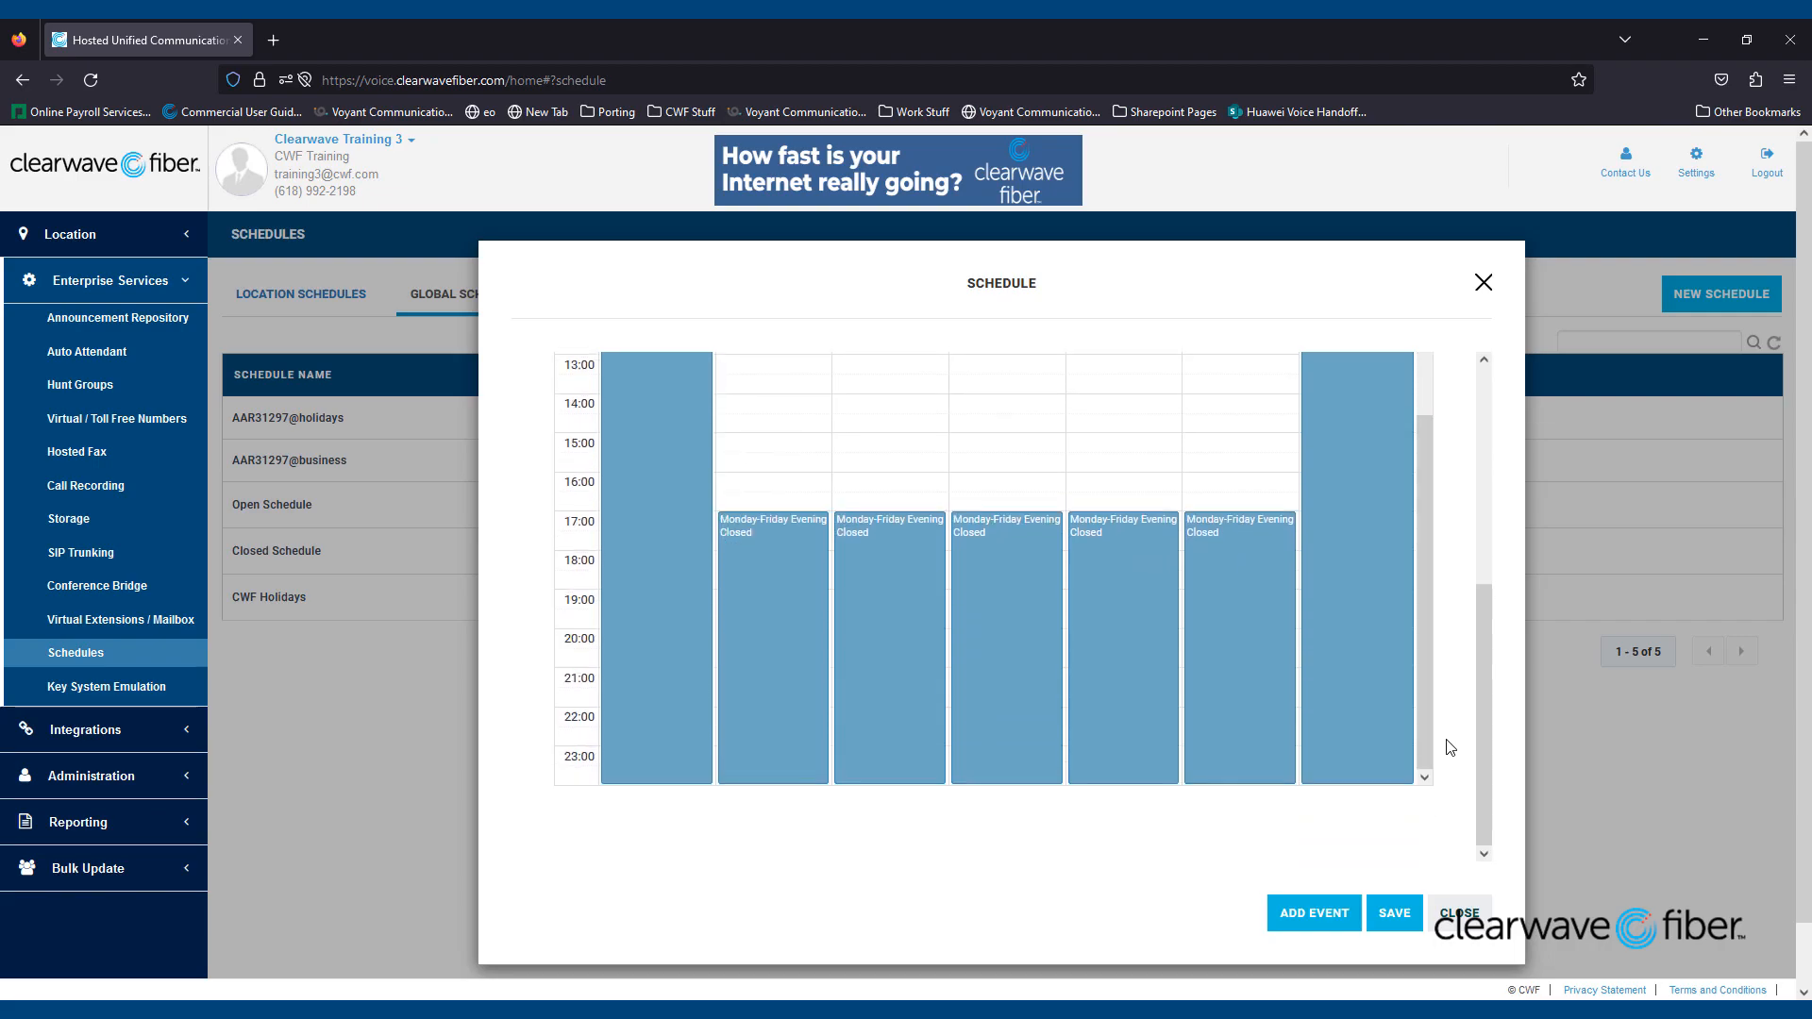
{"action": "left_click_drag", "start_coordinate": [1487, 722], "coordinate": [1478, 544]}
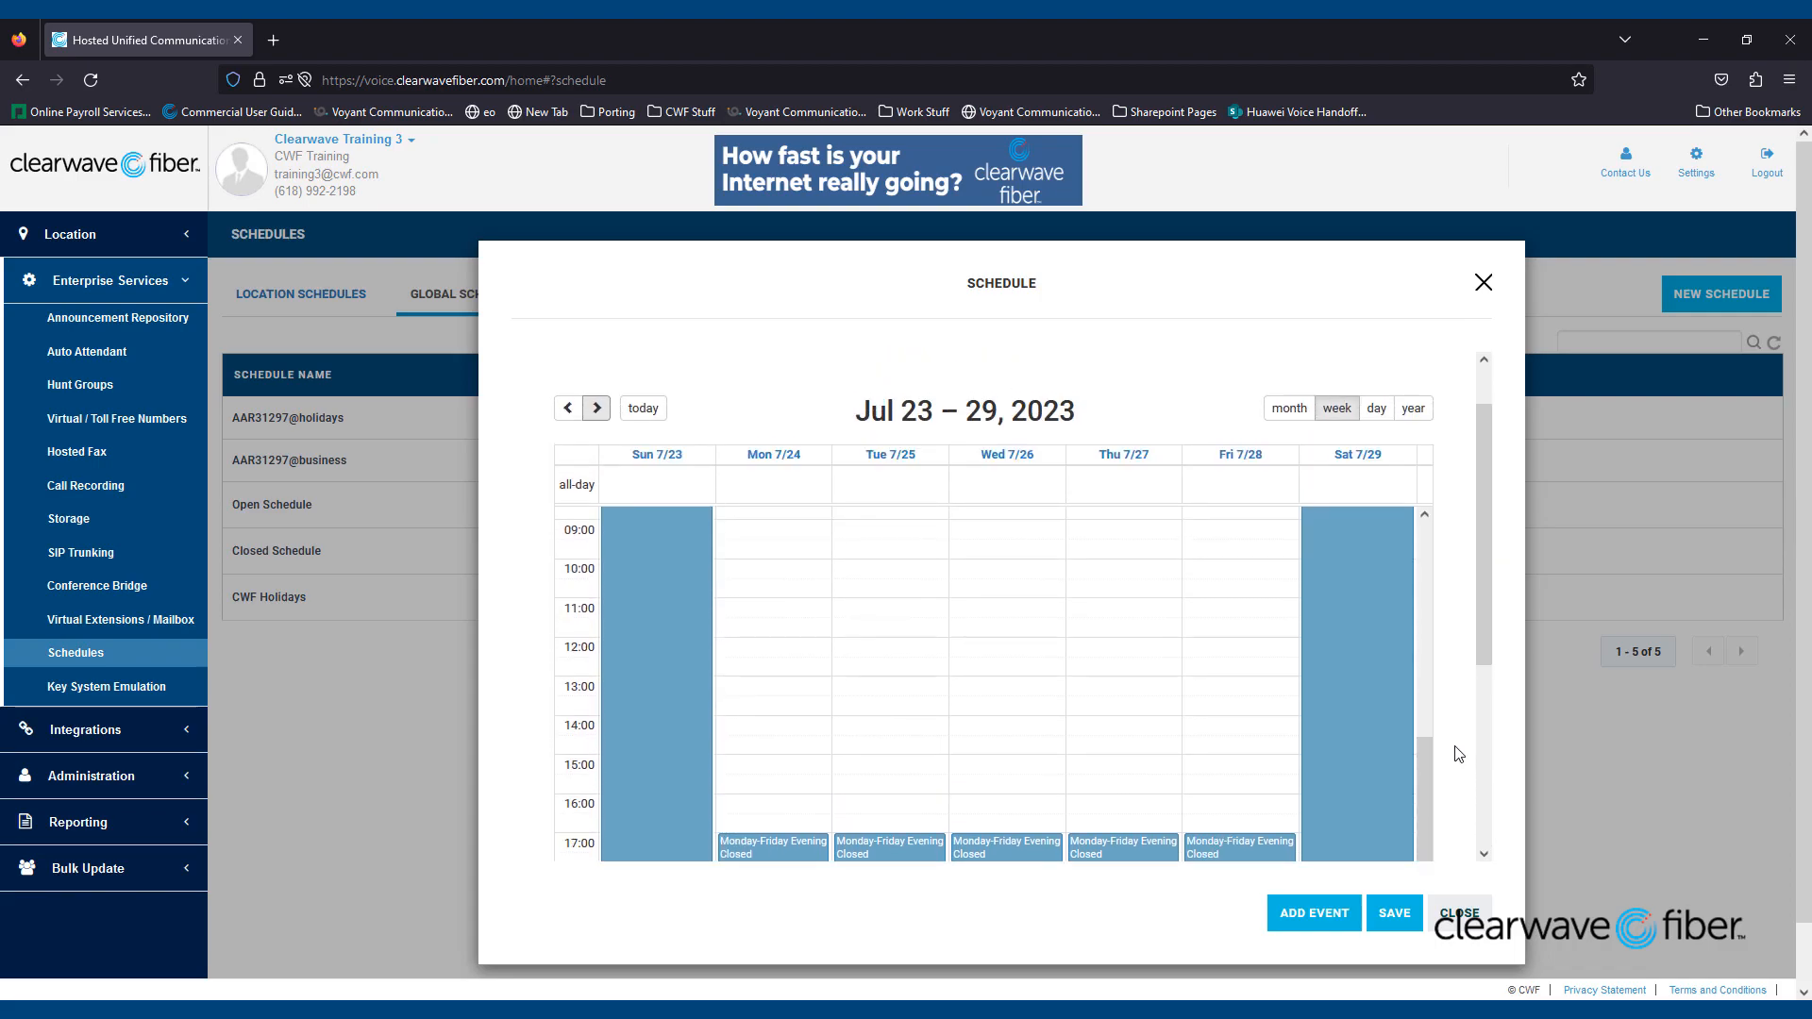
{"action": "left_click_drag", "start_coordinate": [1431, 779], "coordinate": [1417, 549]}
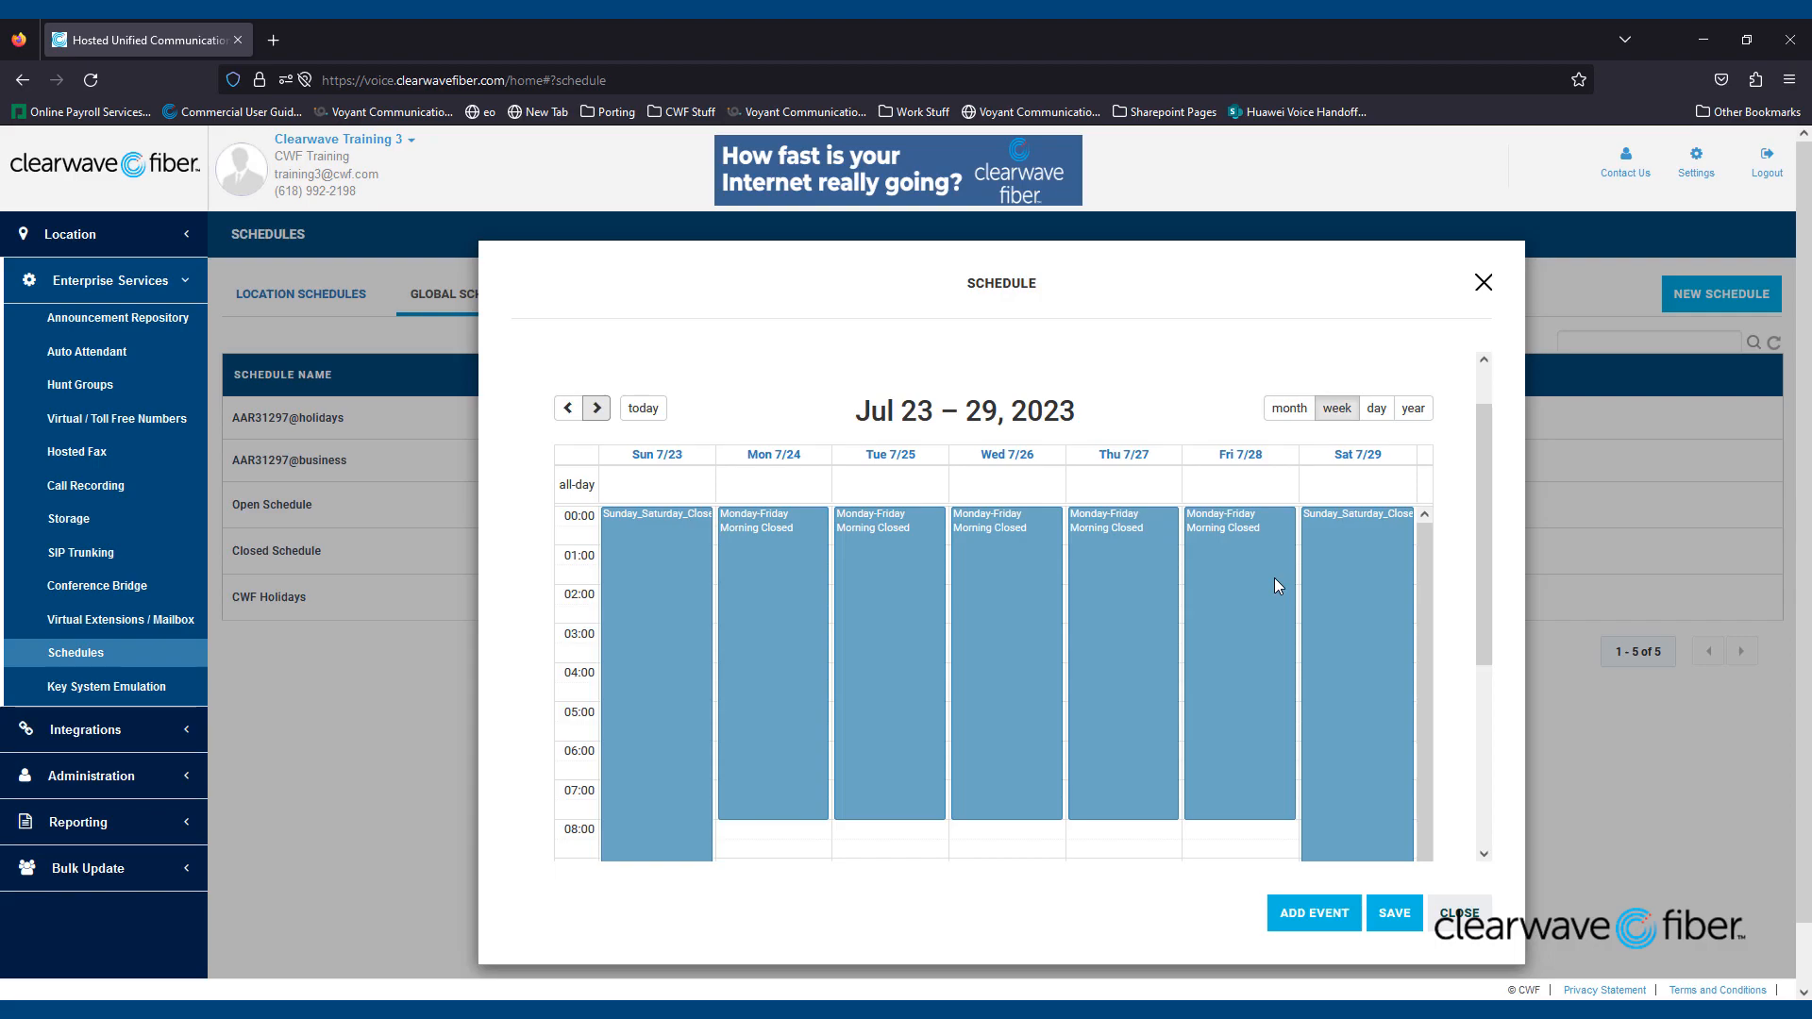
- Drop Saturday from the Morning Closed event, end it at 09, then save and close Closed Schedule
{"action": "double_click", "coordinate": [993, 586]}
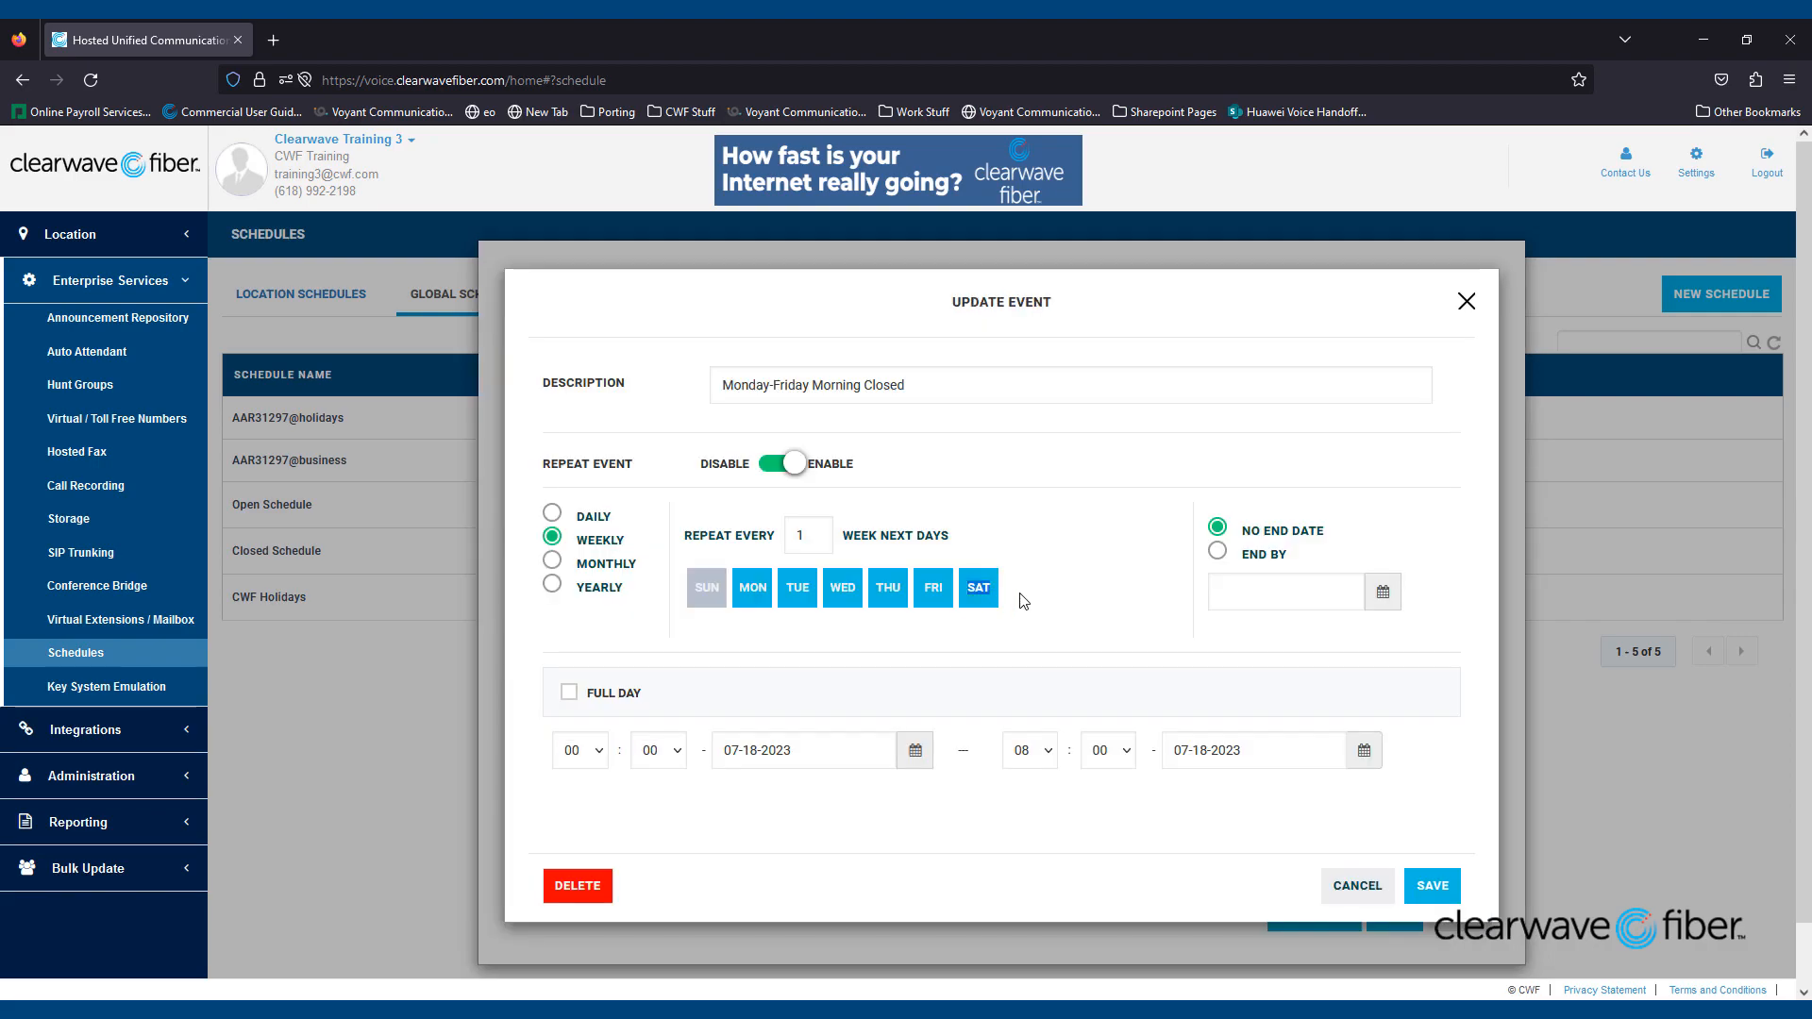
{"action": "left_click", "coordinate": [993, 595]}
{"action": "left_click", "coordinate": [1042, 752]}
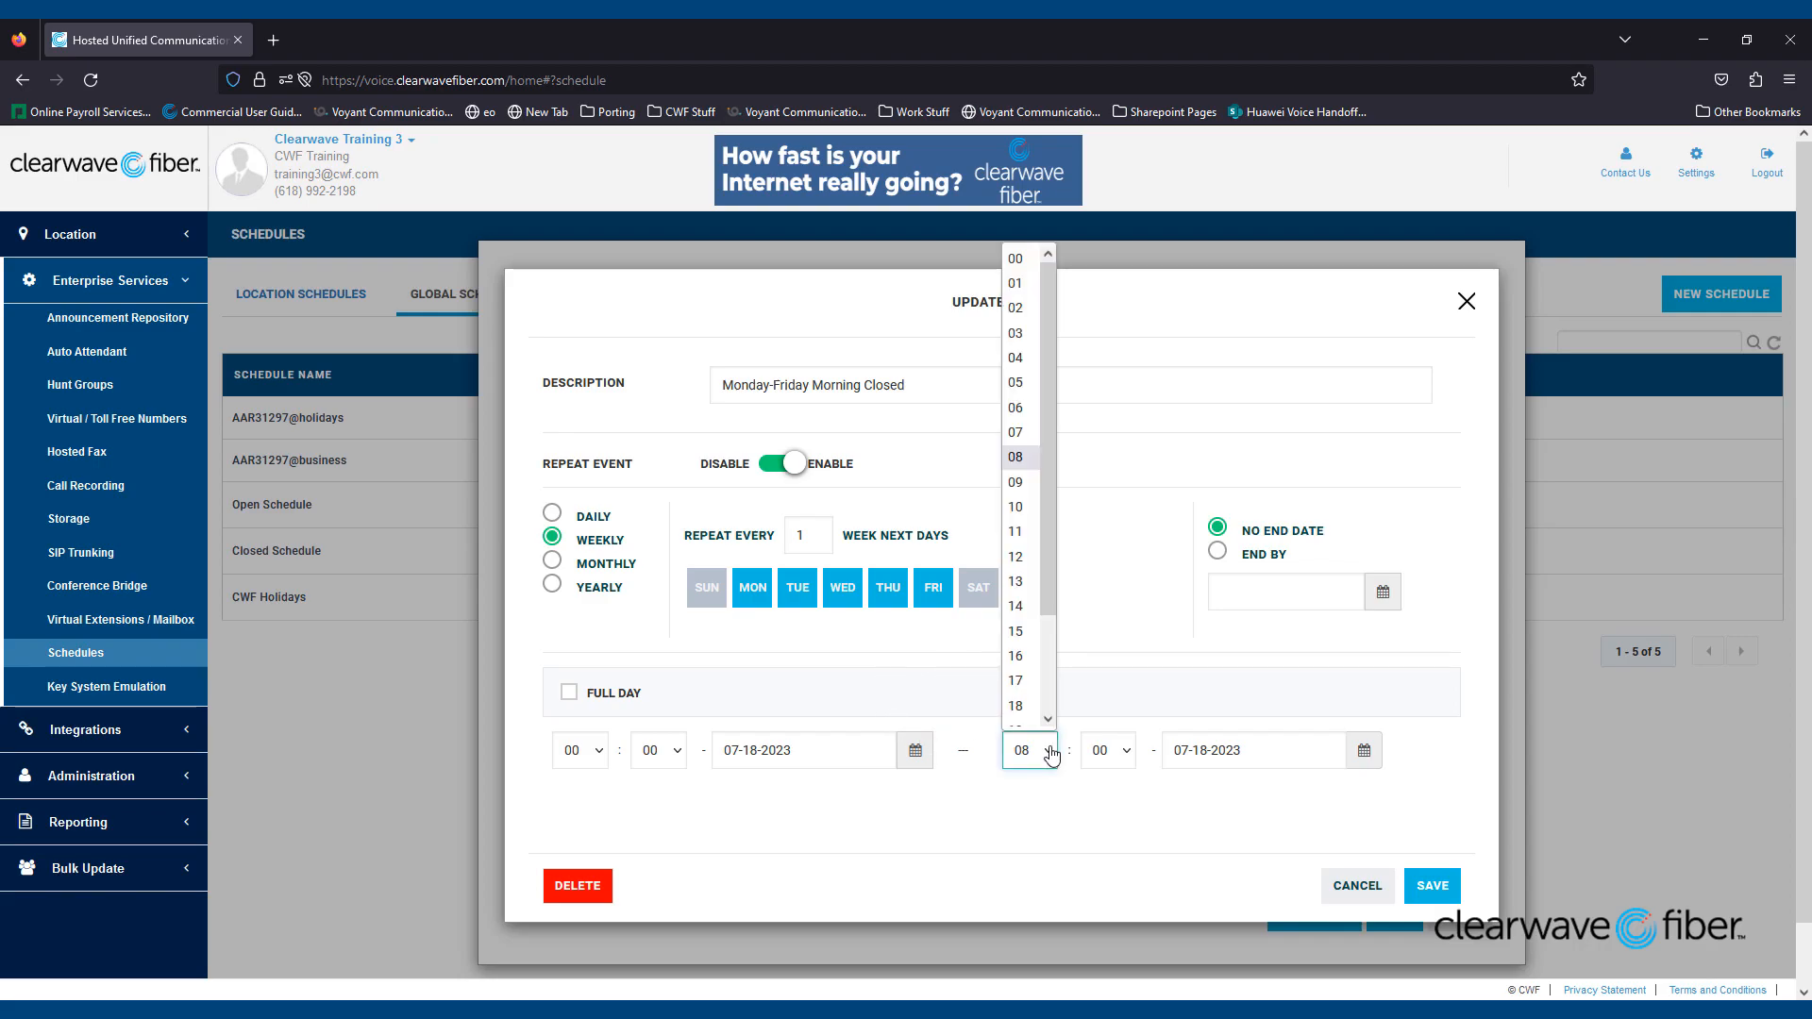
{"action": "left_click", "coordinate": [1020, 480]}
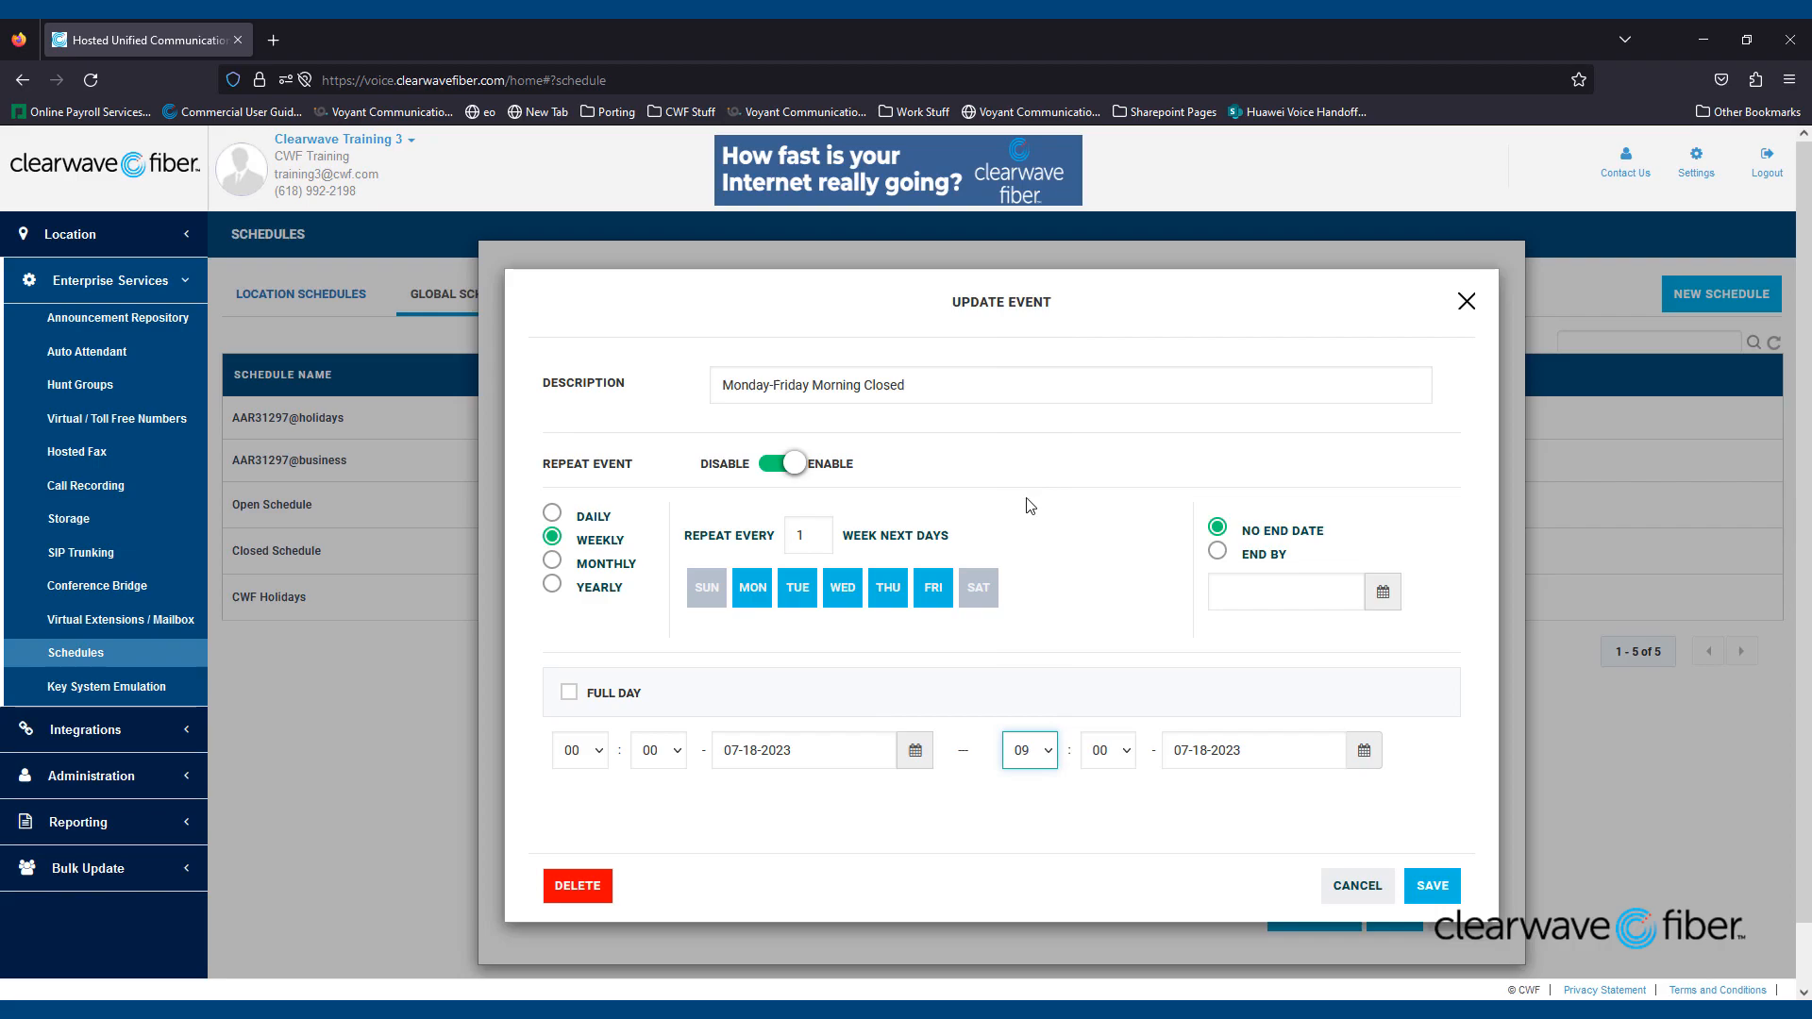
{"action": "left_click", "coordinate": [1432, 887]}
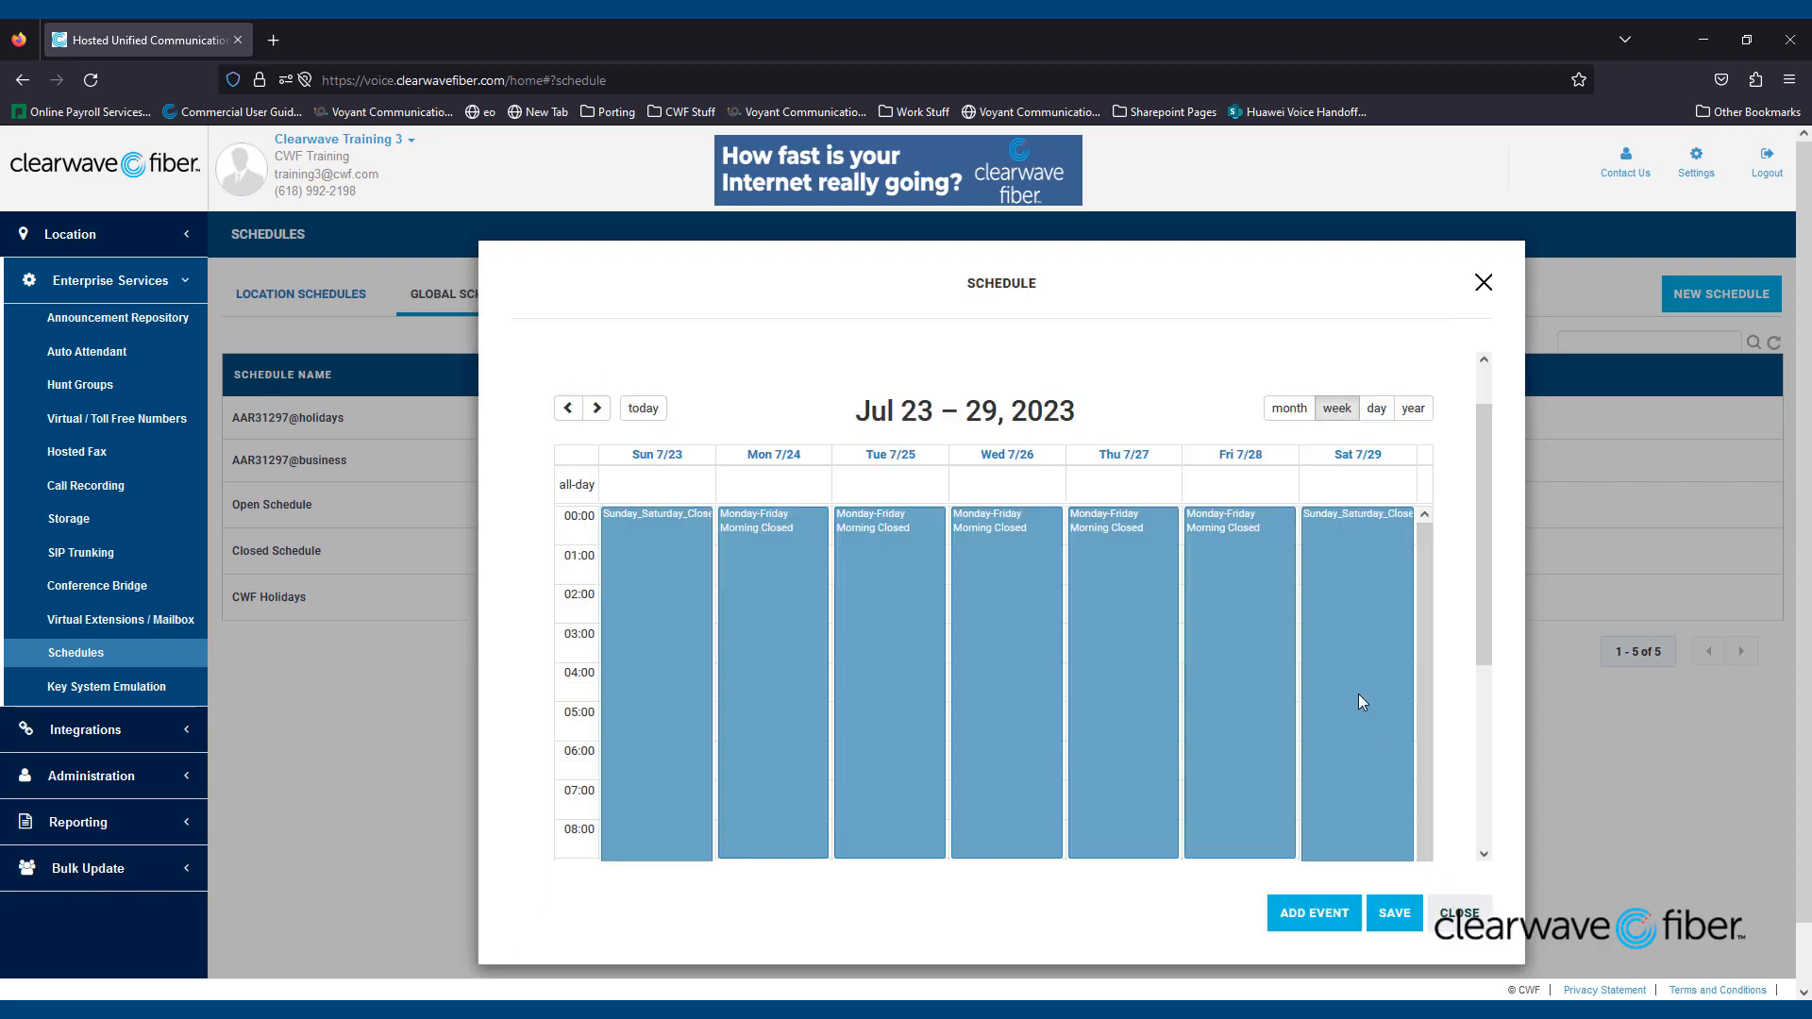
{"action": "left_click", "coordinate": [1396, 914]}
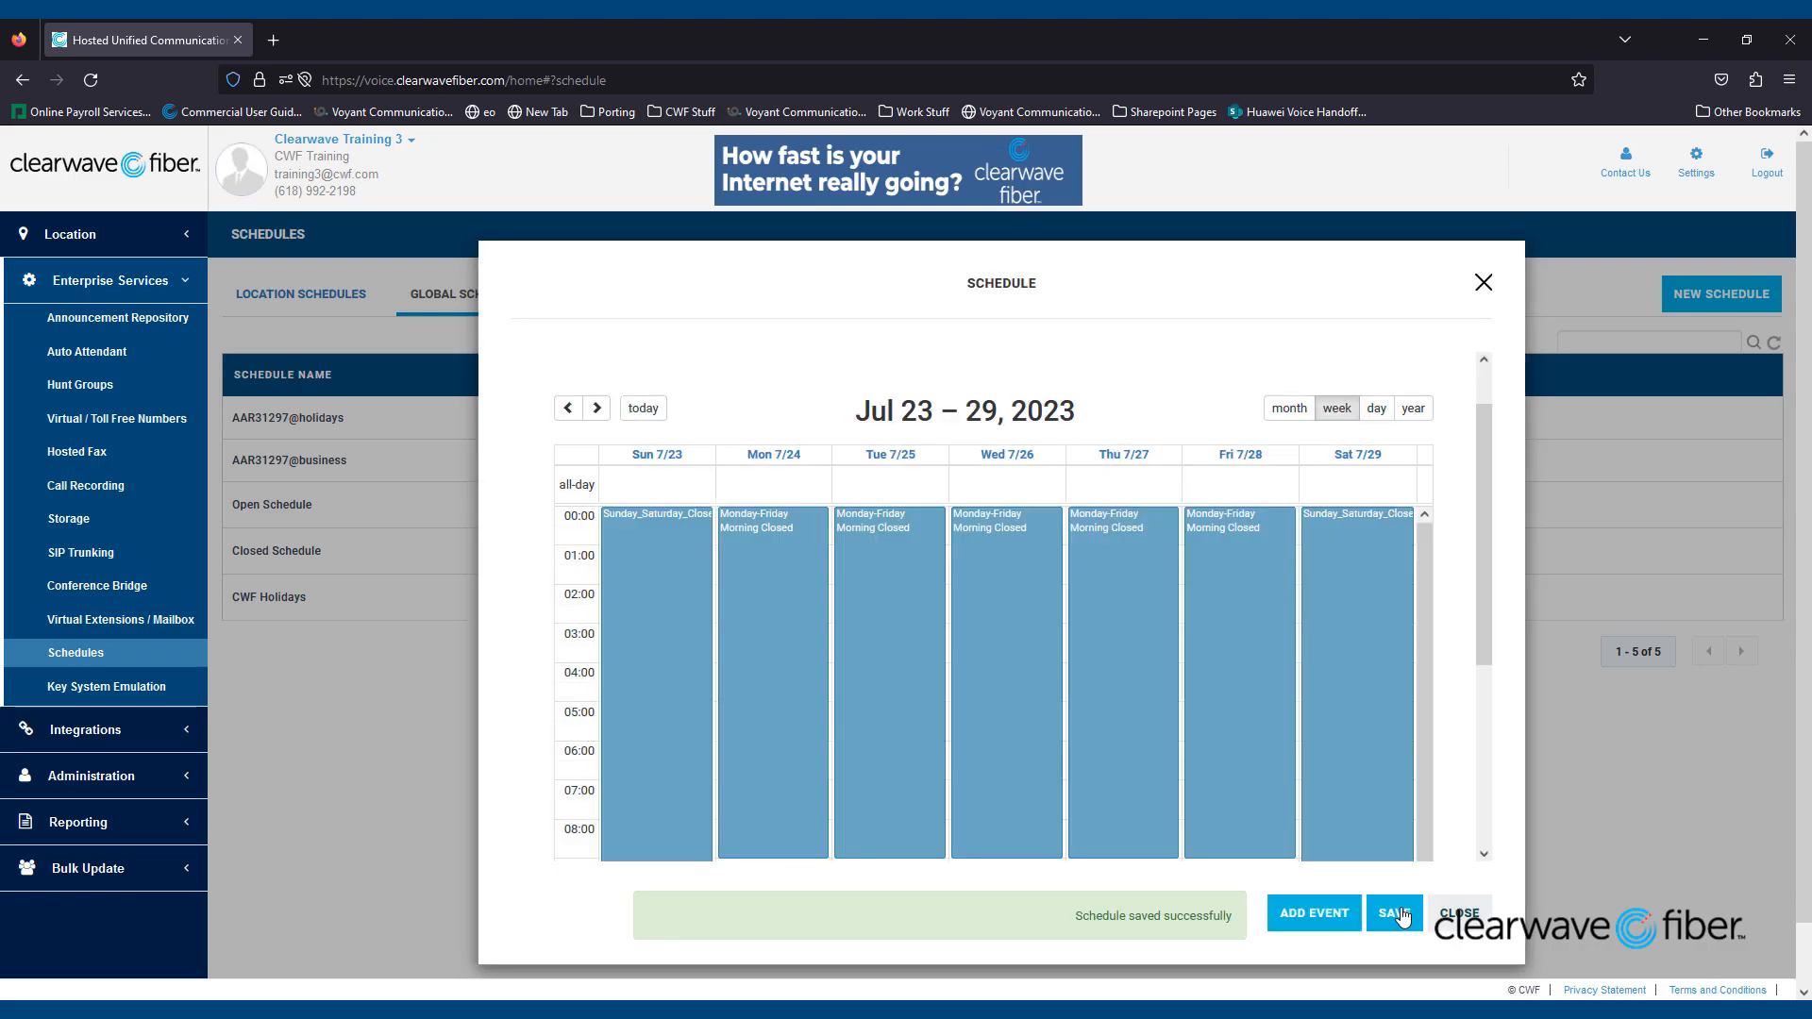
{"action": "left_click", "coordinate": [1461, 913]}
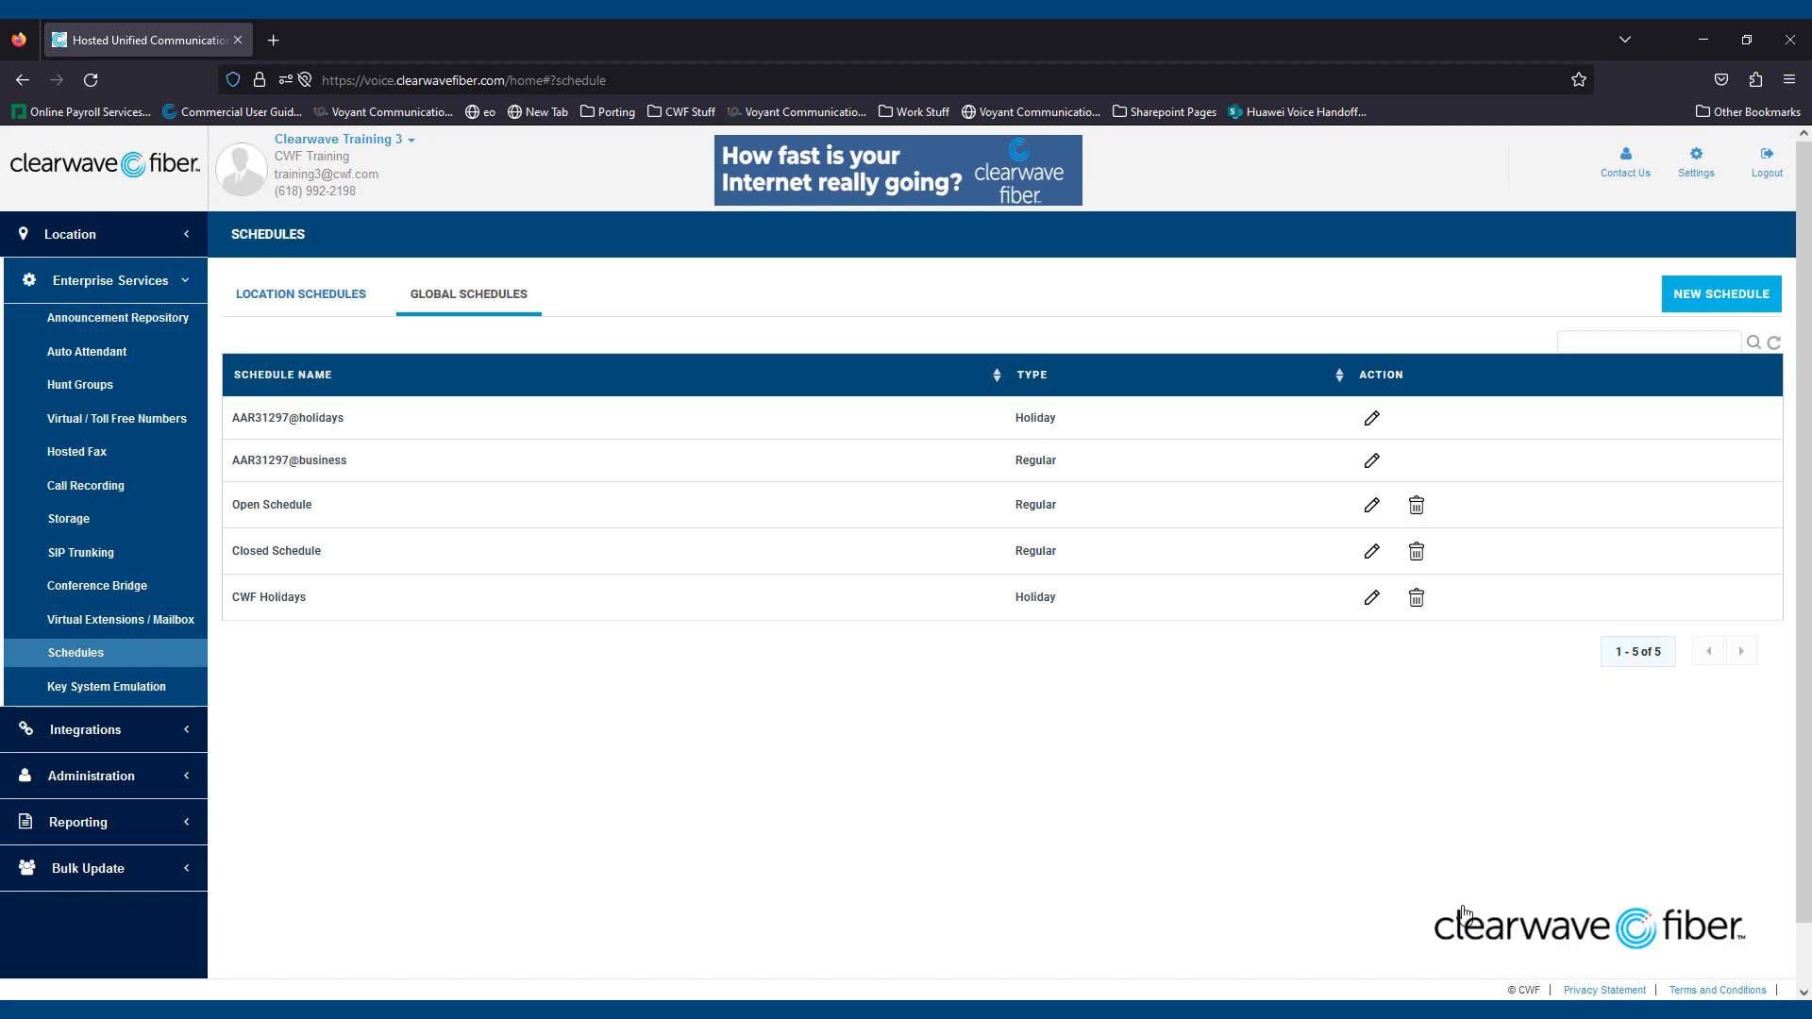
- Open CWF Holidays, advance seven weeks to Sep 3–9, 2023, and start a new event
{"action": "left_click", "coordinate": [1370, 602]}
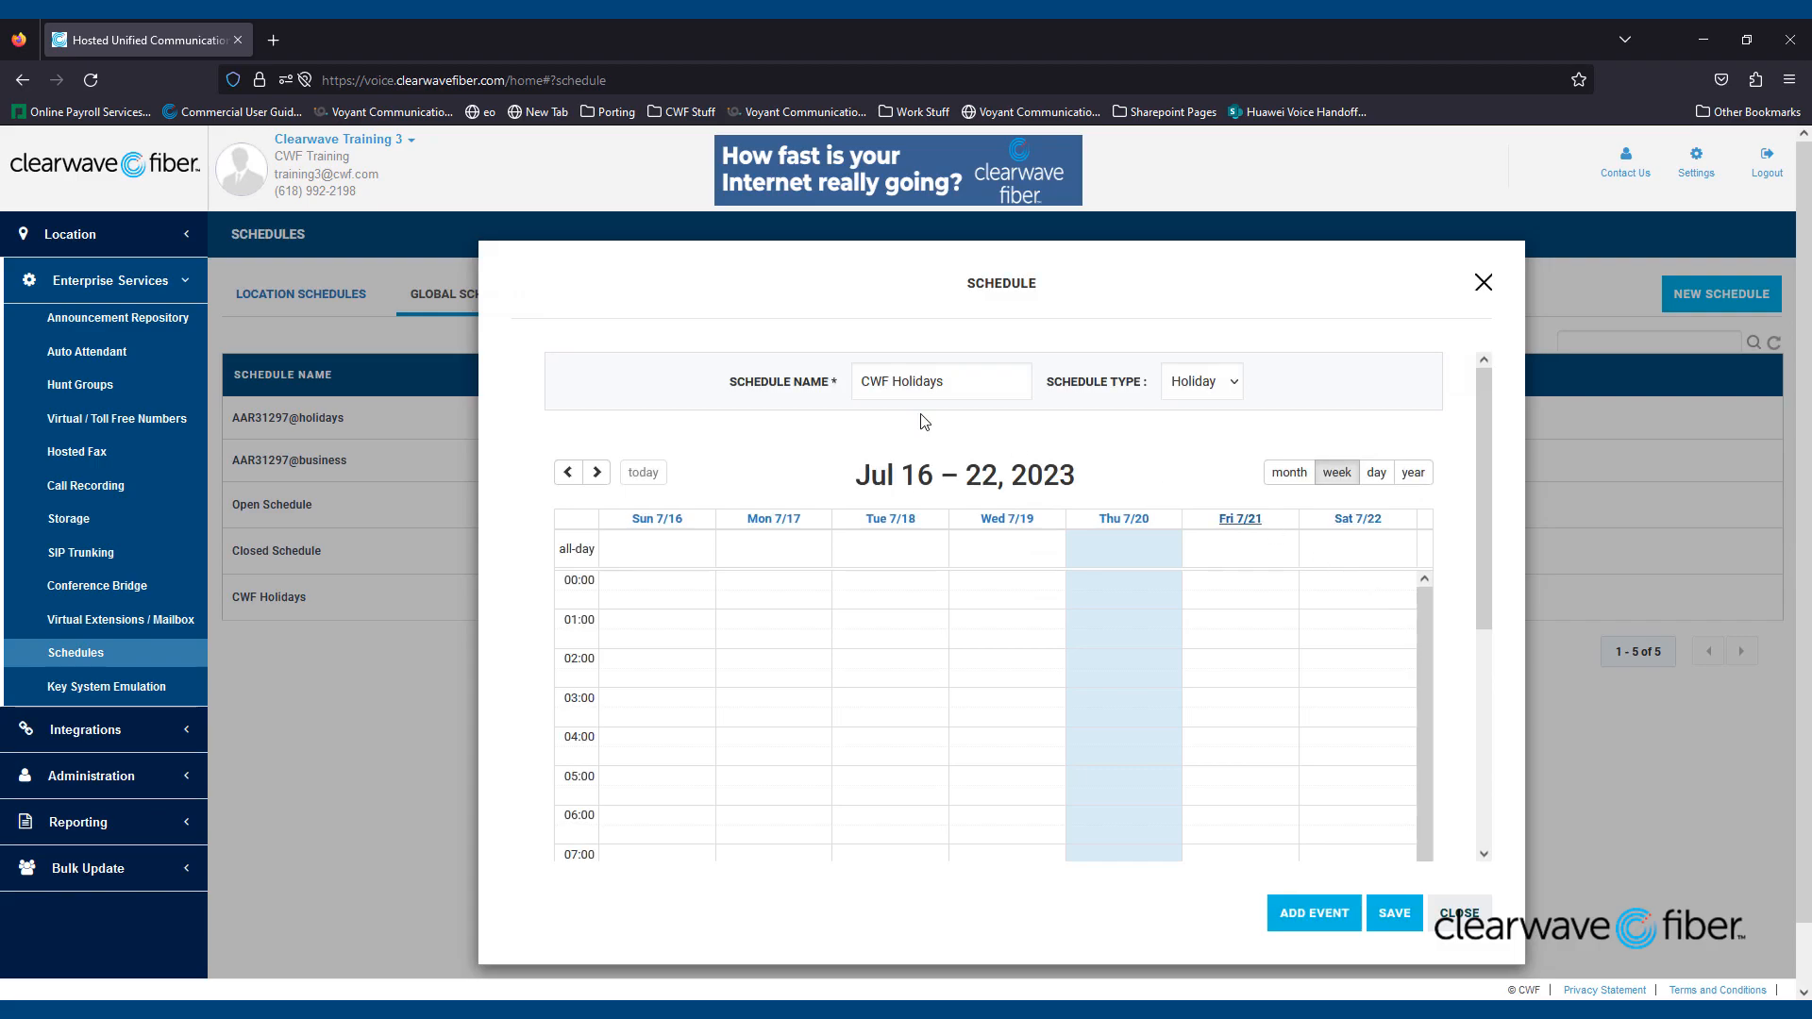
{"action": "left_click", "coordinate": [597, 472]}
{"action": "left_click", "coordinate": [598, 472]}
{"action": "left_click", "coordinate": [597, 472]}
{"action": "left_click", "coordinate": [597, 472]}
{"action": "left_click", "coordinate": [597, 472]}
{"action": "left_click", "coordinate": [598, 472]}
{"action": "left_click", "coordinate": [597, 472]}
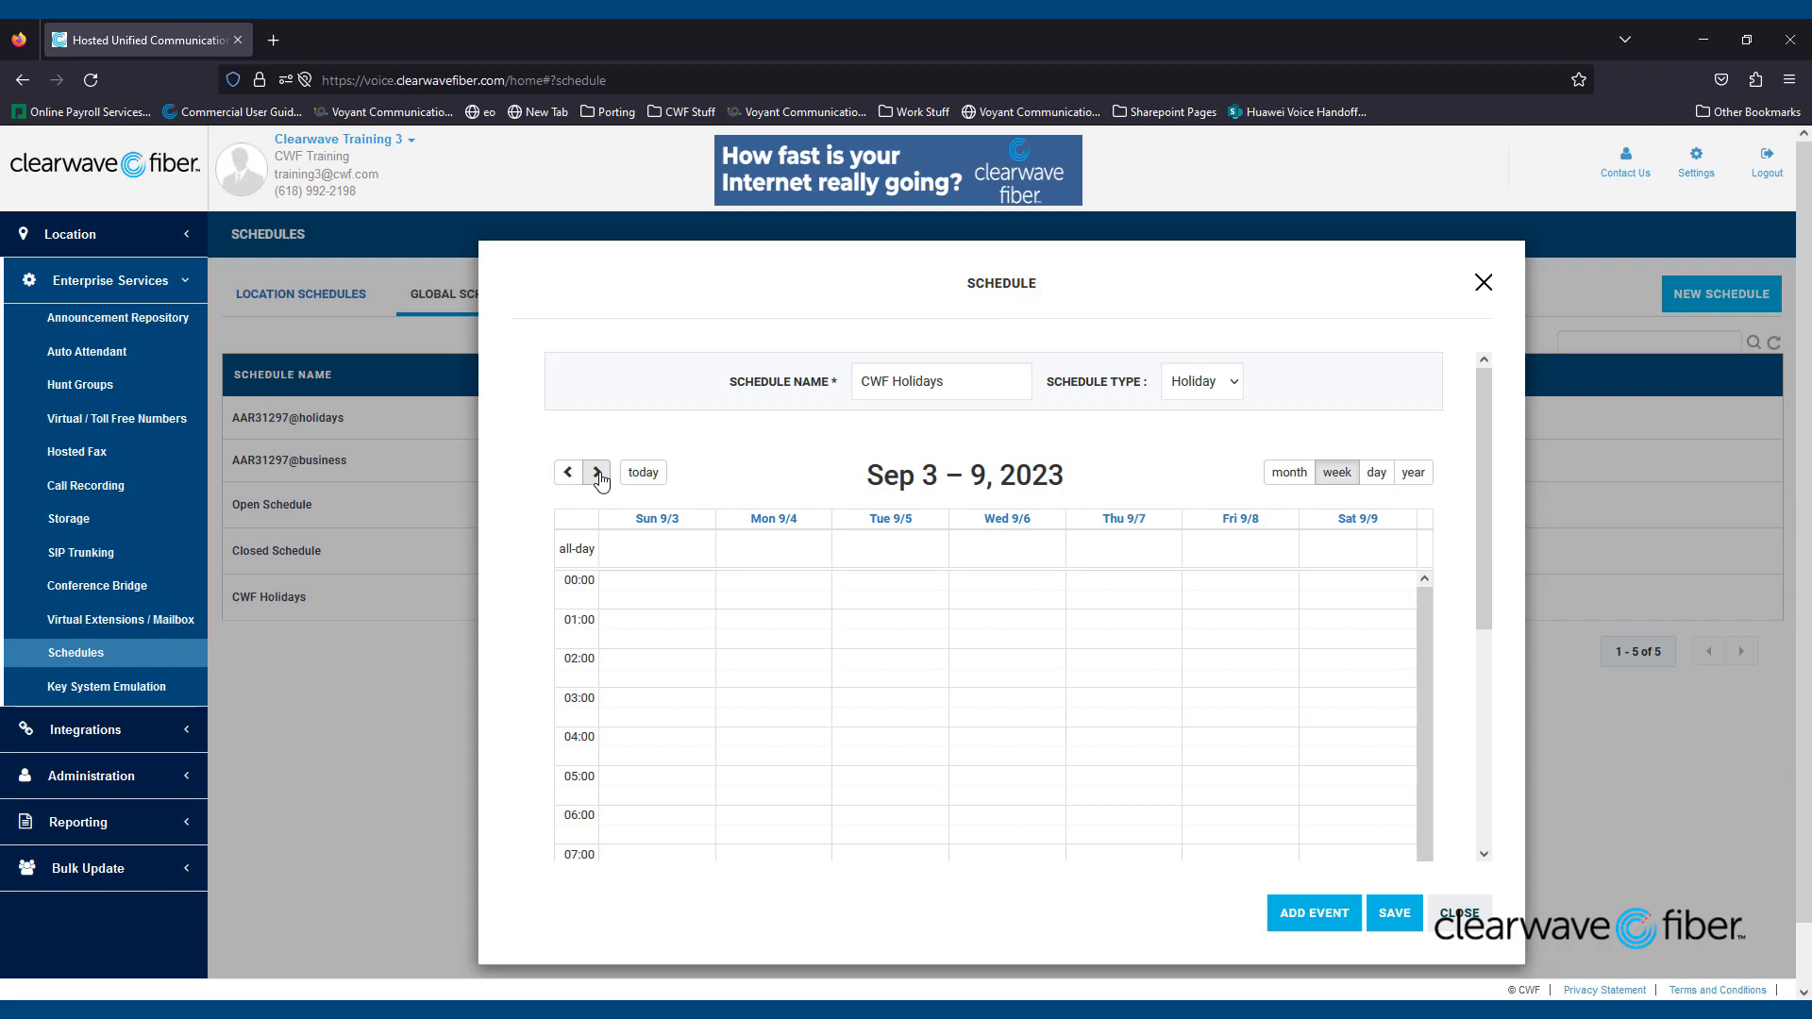
{"action": "left_click", "coordinate": [1312, 913]}
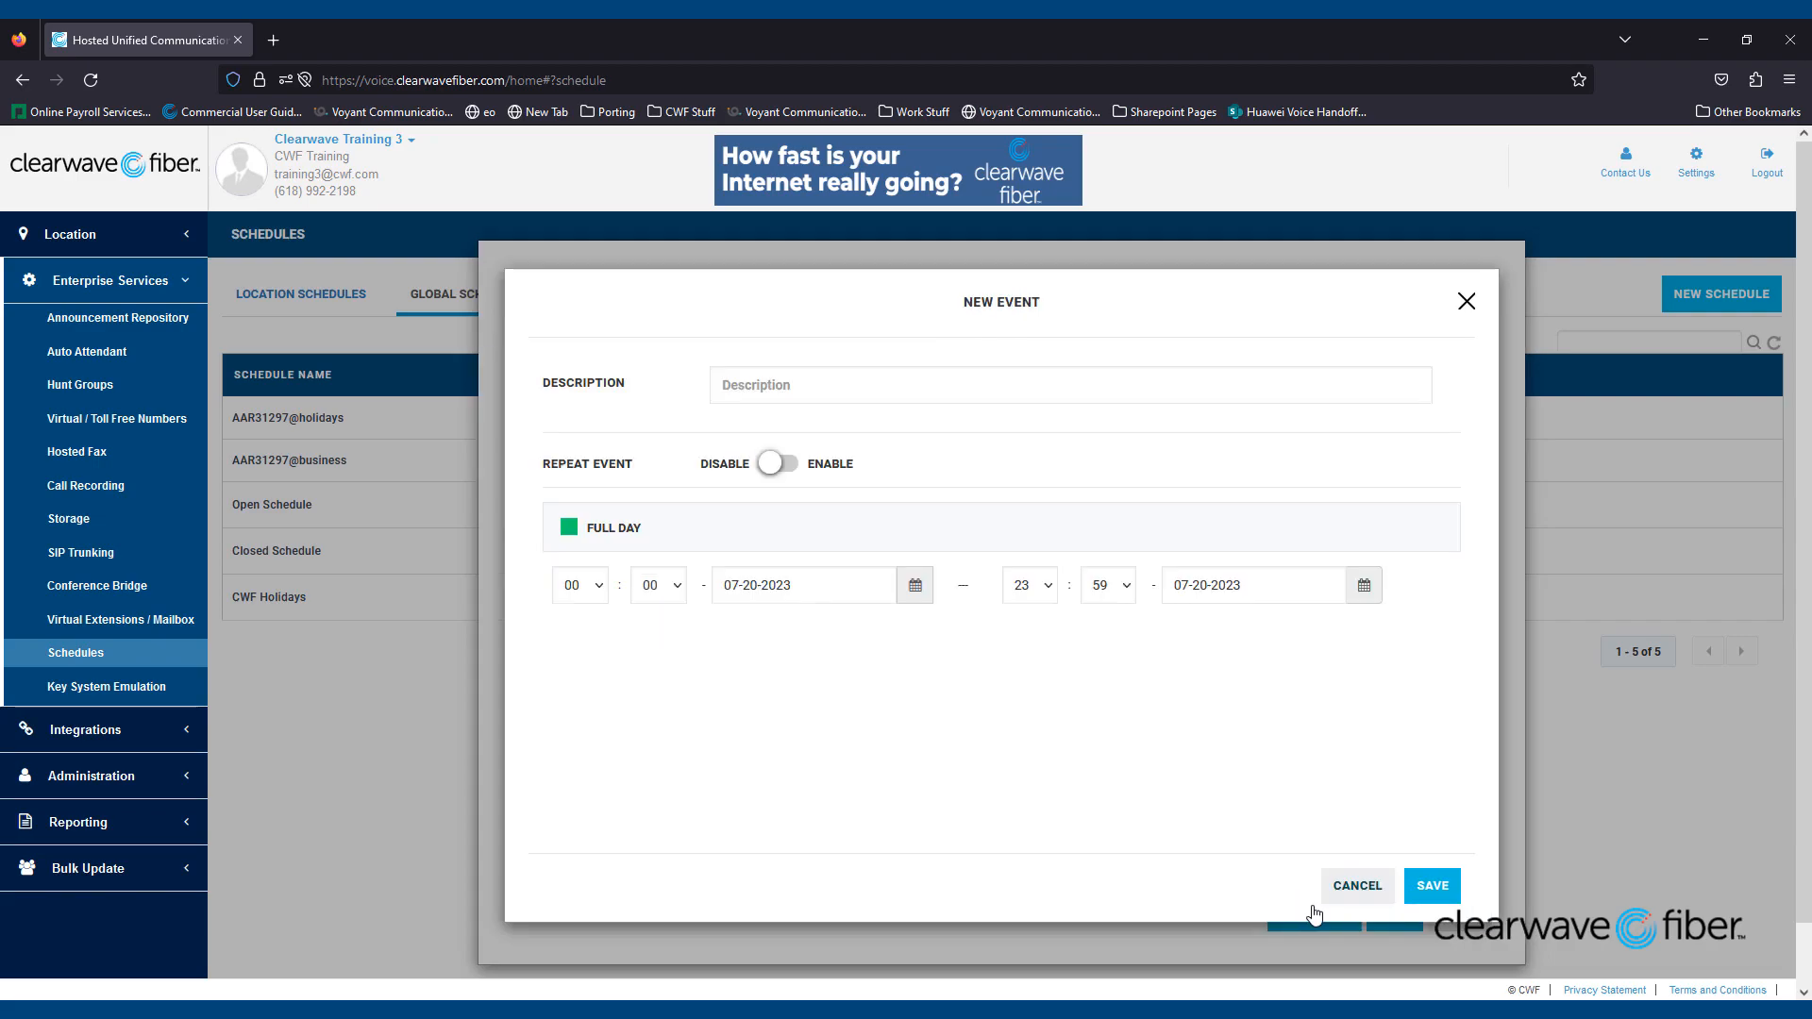
- Enter 'Labor Day 2023' as the event description
{"action": "left_click", "coordinate": [855, 390]}
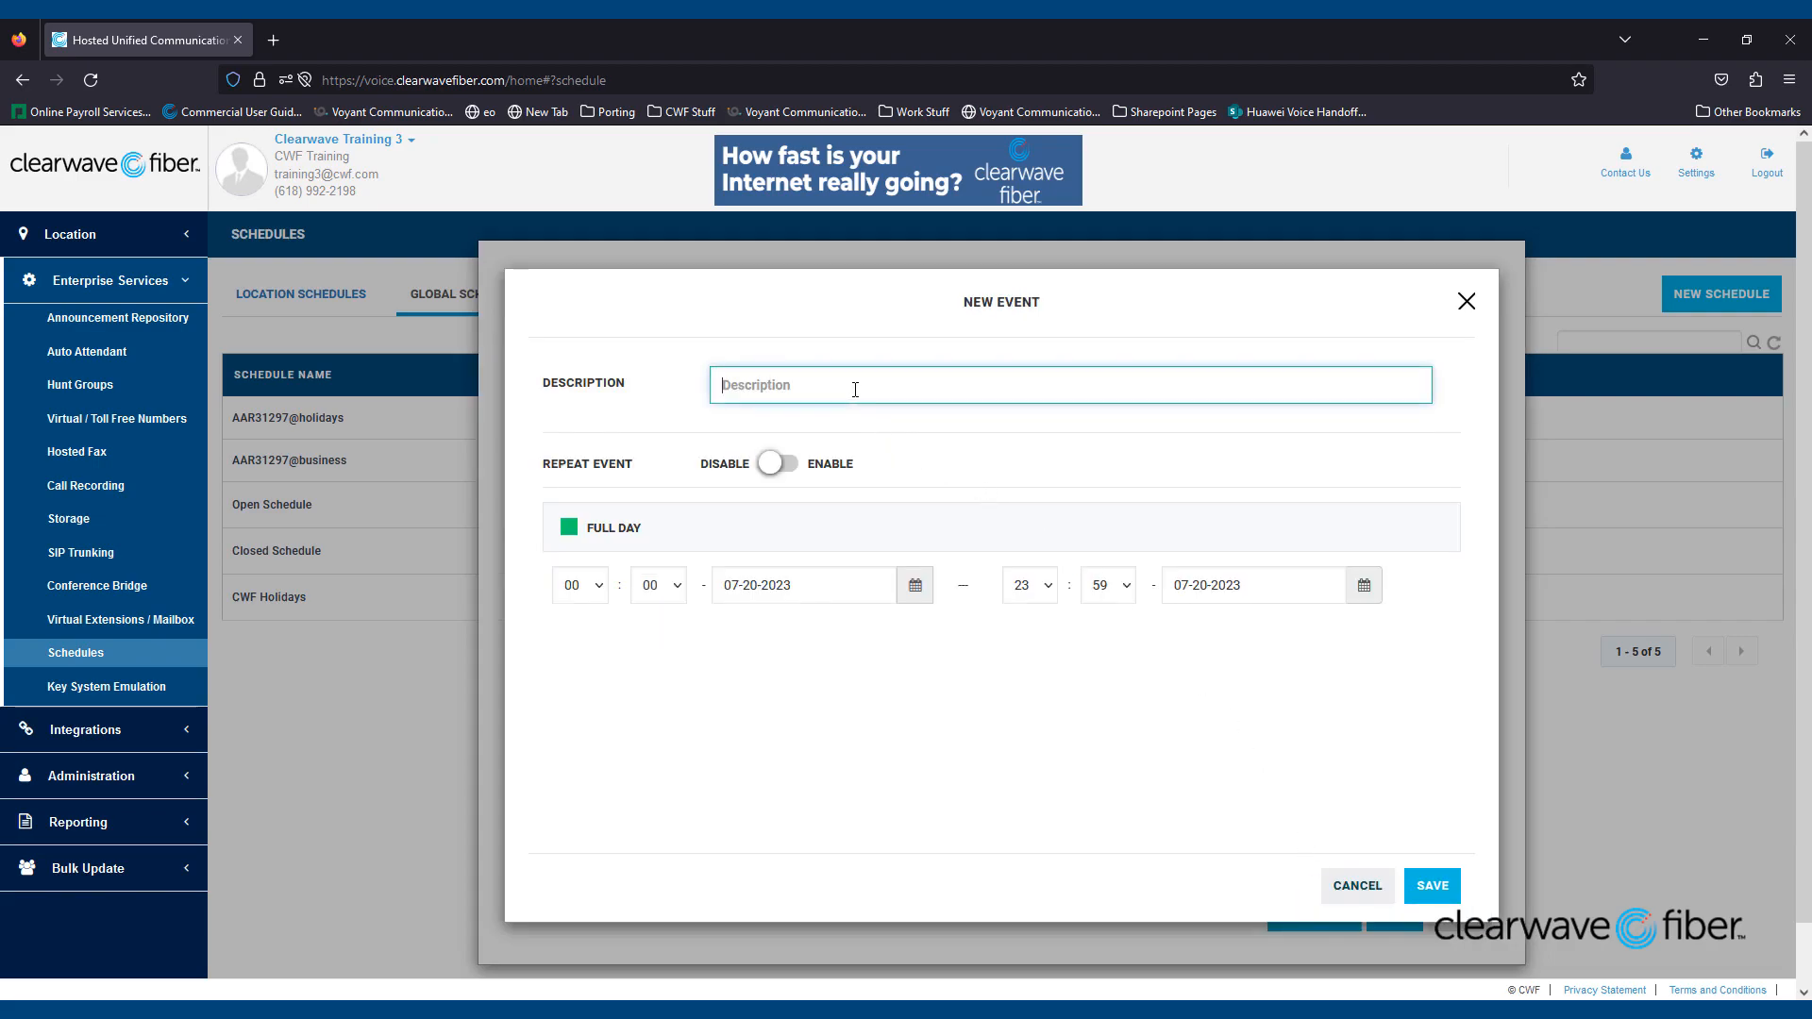
{"action": "type", "text": "Labord"}
{"action": "key", "text": "BackSpace"}
{"action": "type", "text": "Day 2023"}
{"action": "left_click", "coordinate": [847, 415]}
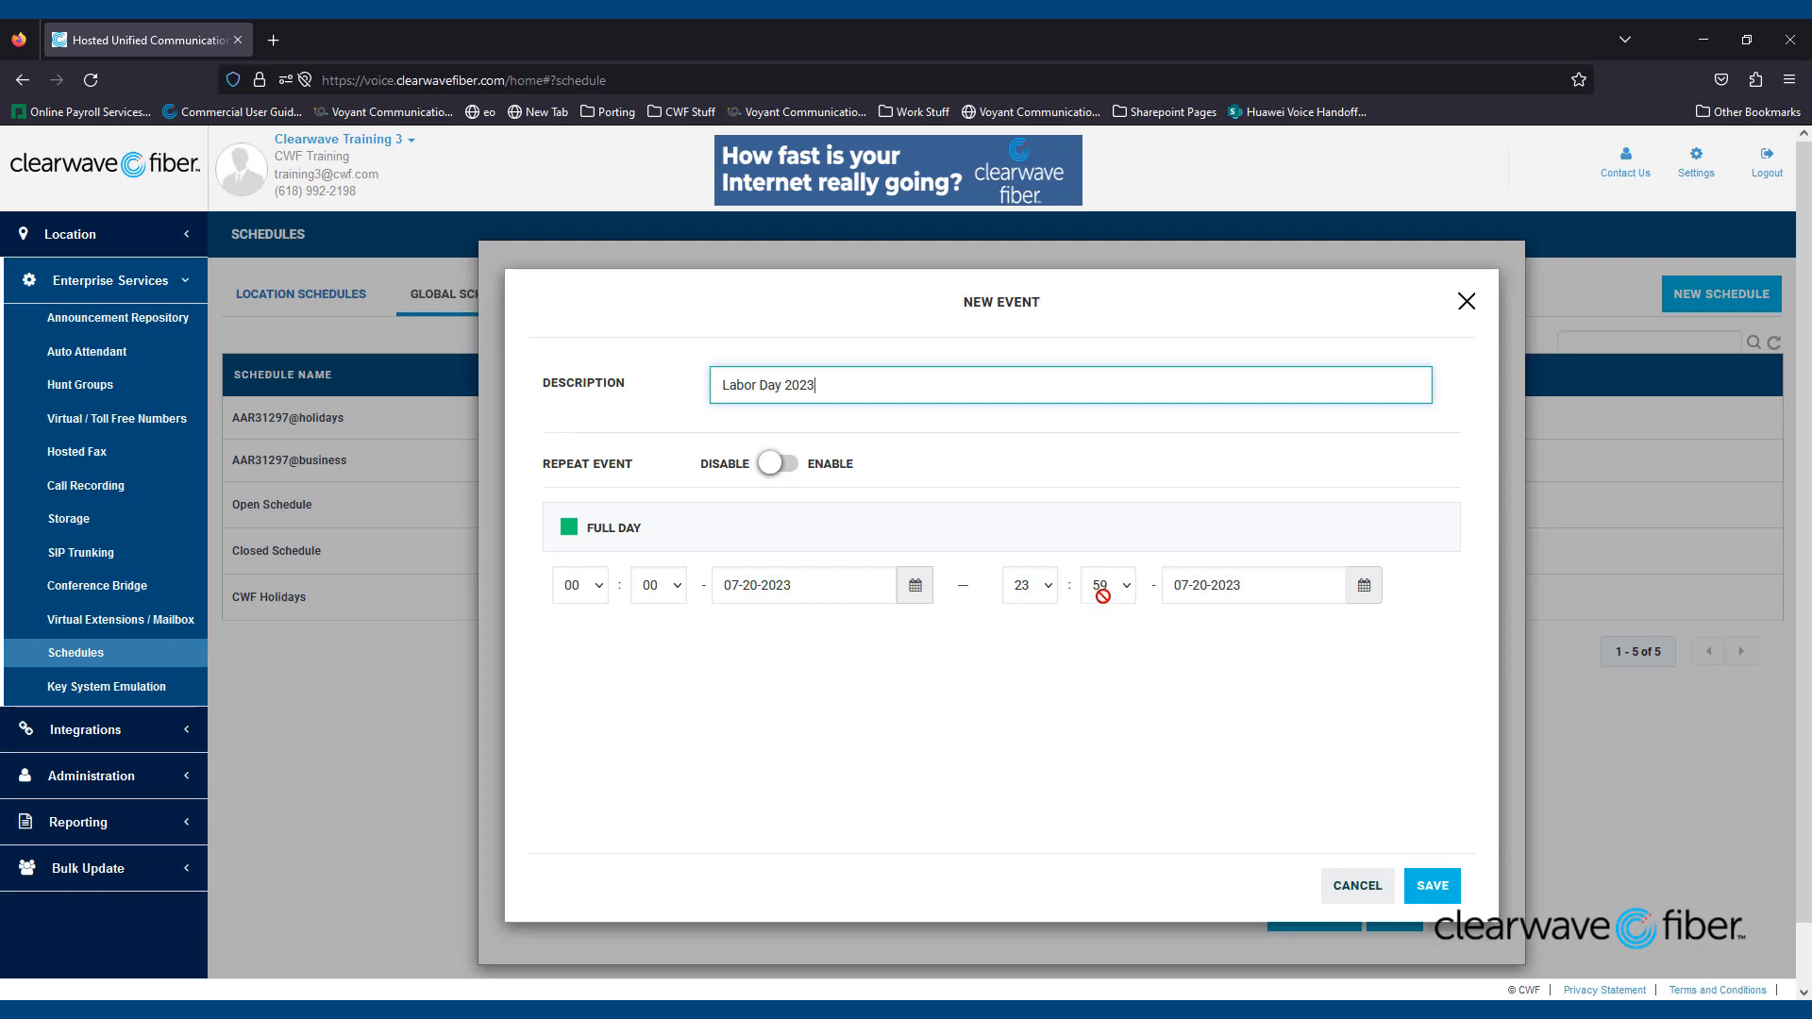
- Set start and end dates to 09-04-2023, then save the event and the CWF Holidays schedule
{"action": "left_click", "coordinate": [783, 587]}
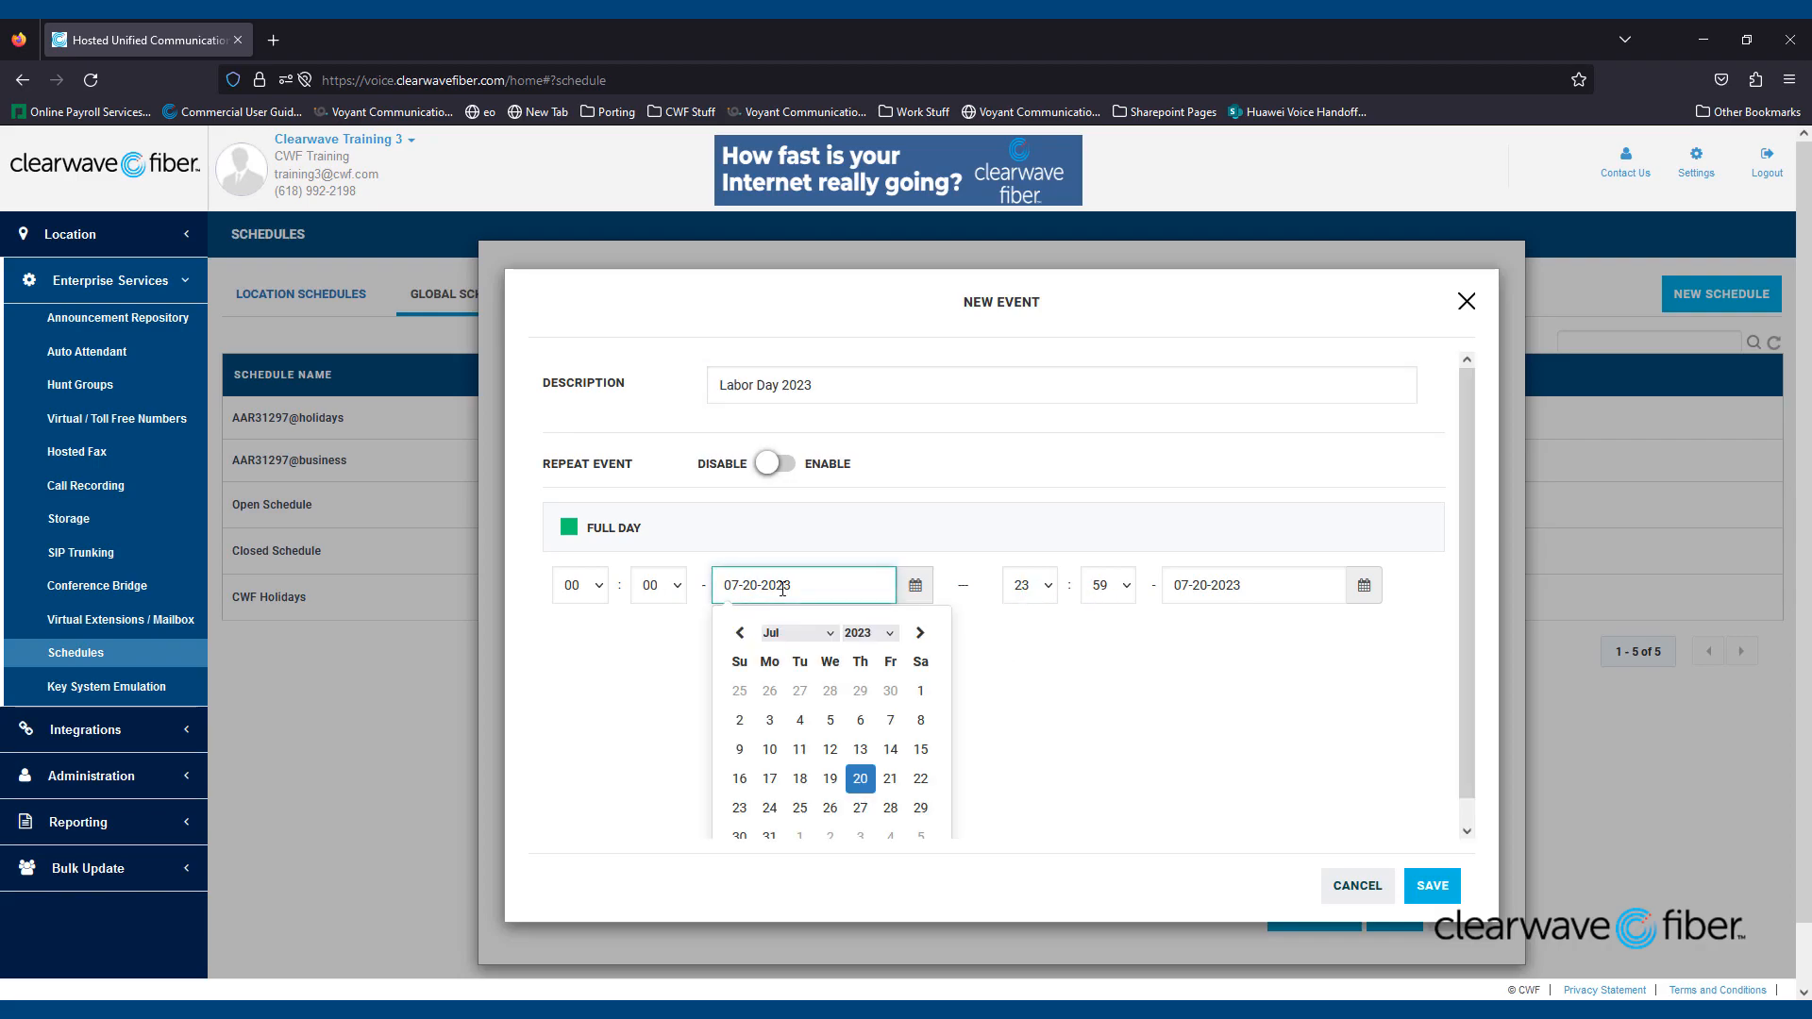
{"action": "left_click", "coordinate": [918, 633]}
{"action": "left_click", "coordinate": [918, 633]}
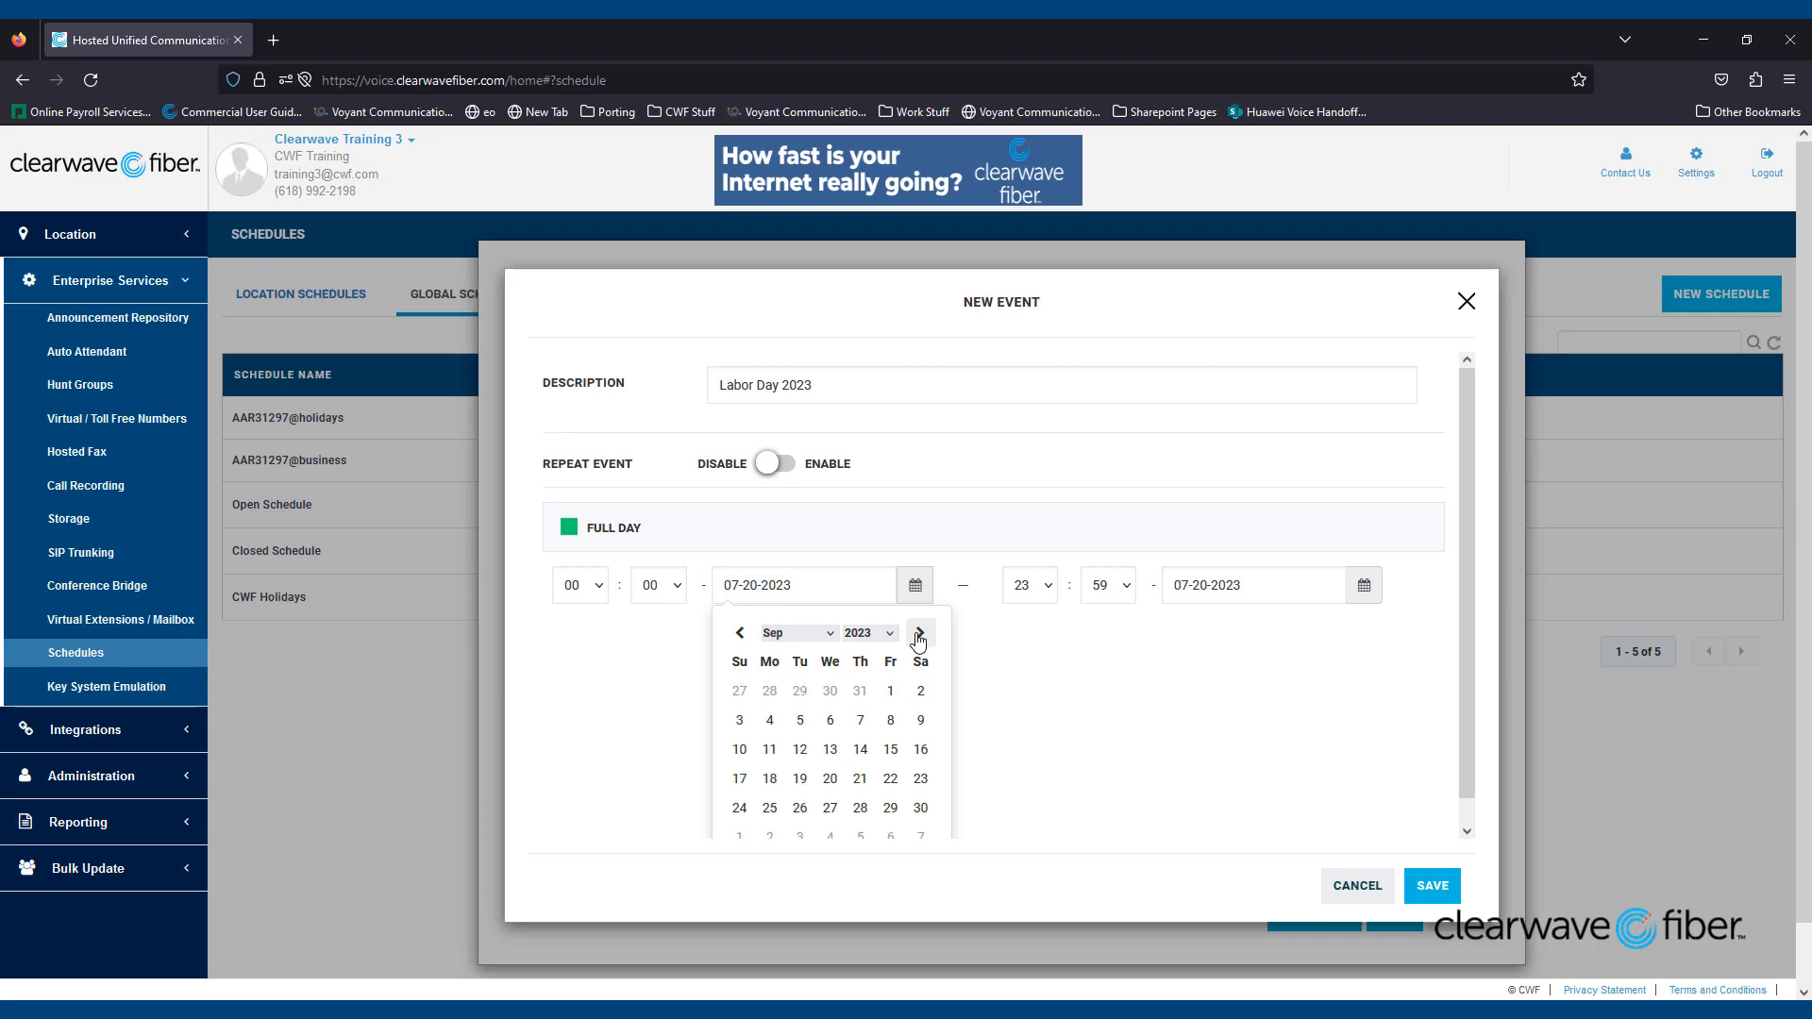
{"action": "left_click", "coordinate": [779, 721]}
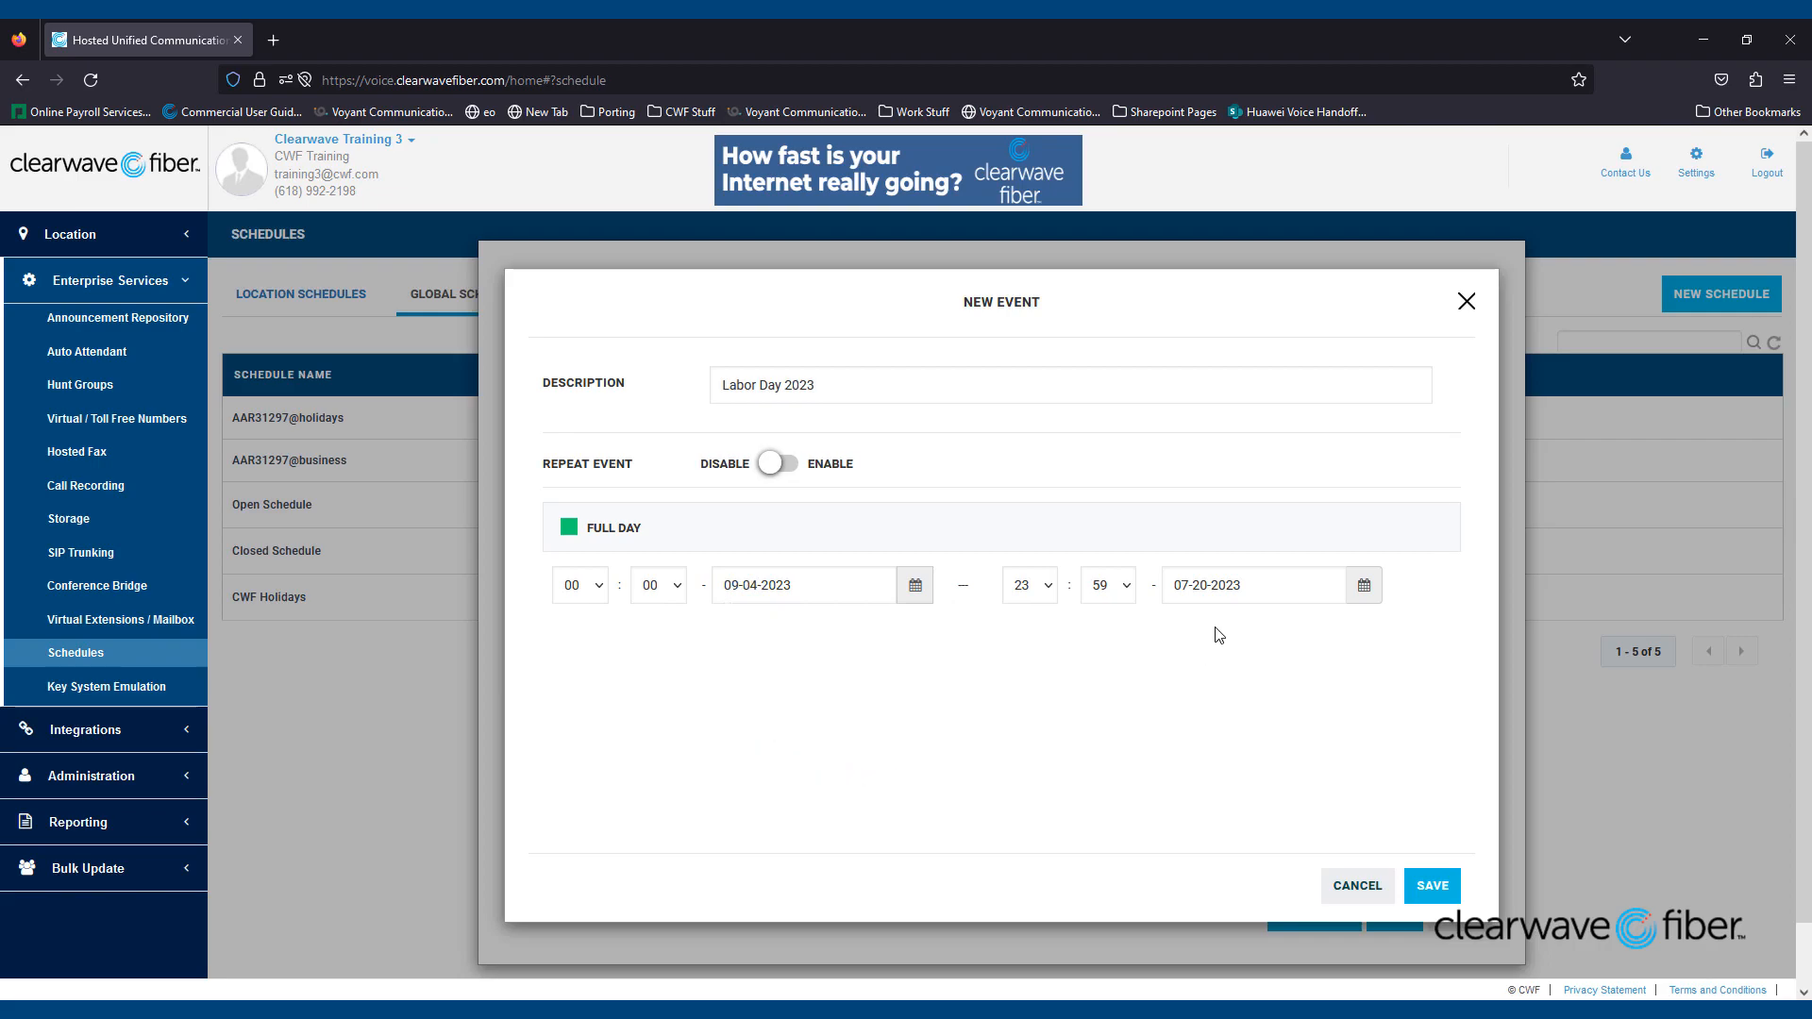
{"action": "left_click", "coordinate": [1222, 590]}
{"action": "left_click", "coordinate": [1370, 634]}
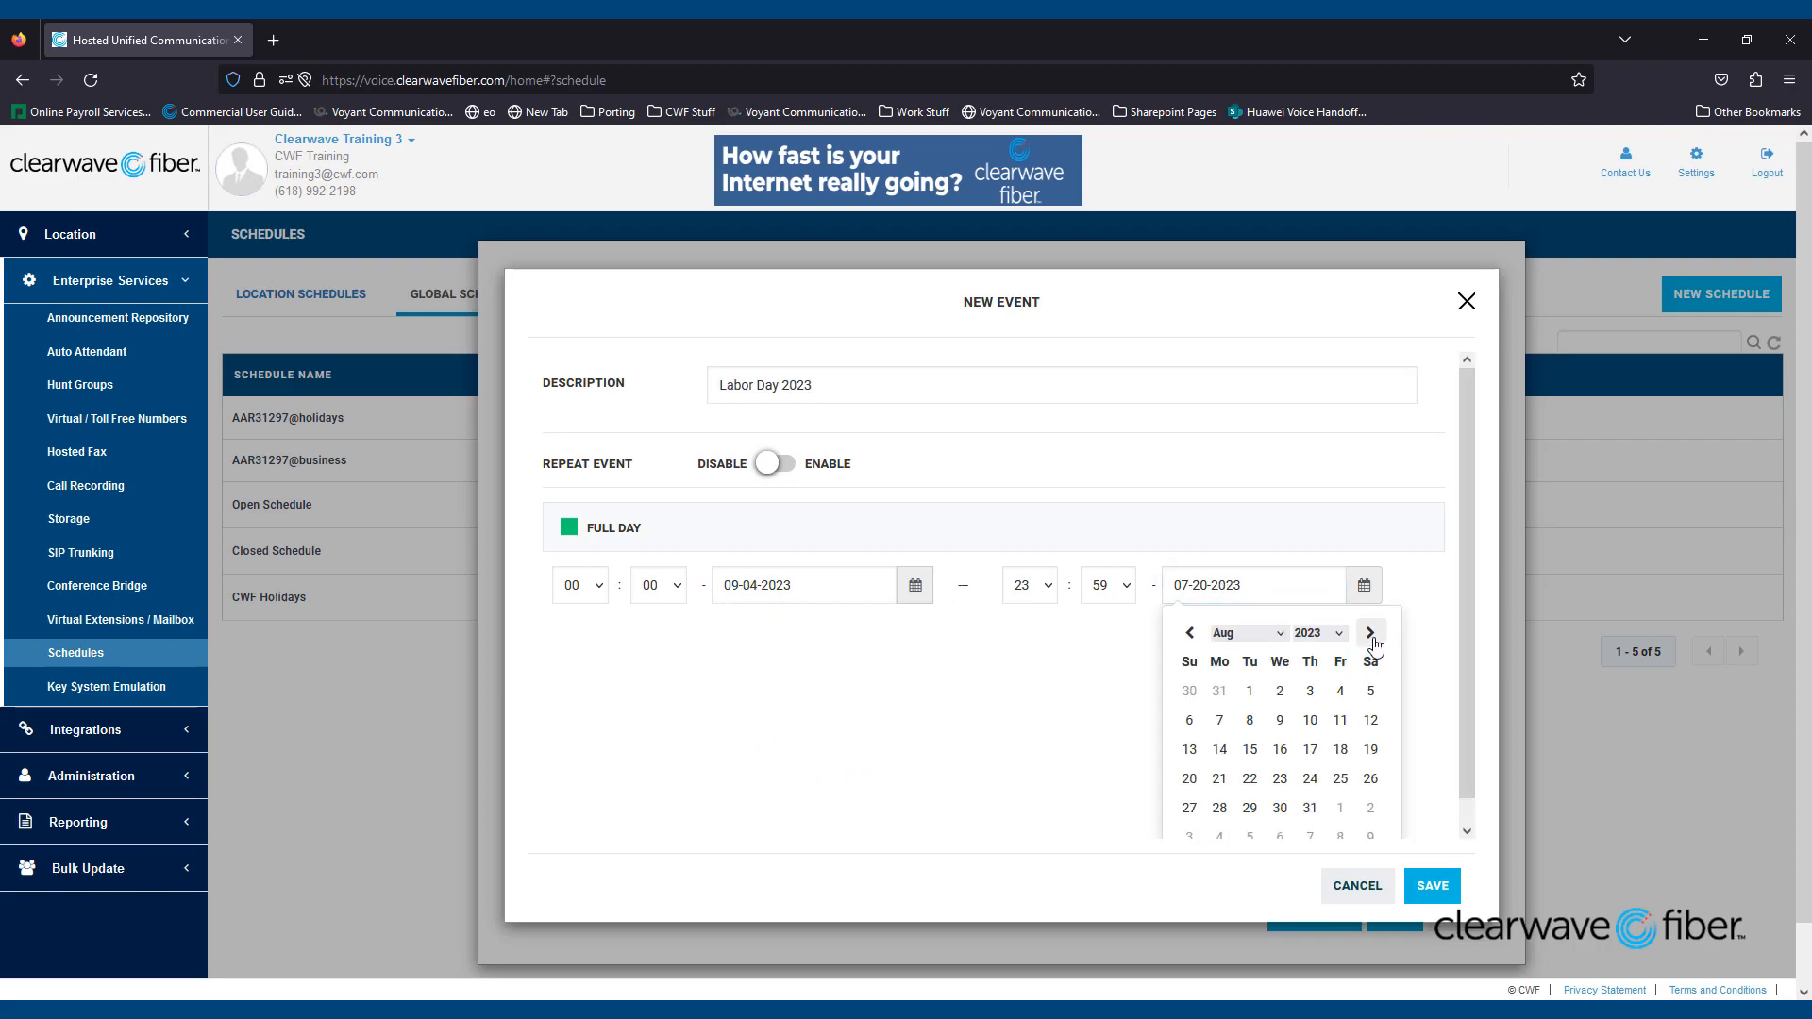
{"action": "left_click", "coordinate": [1371, 633]}
{"action": "left_click", "coordinate": [1220, 720]}
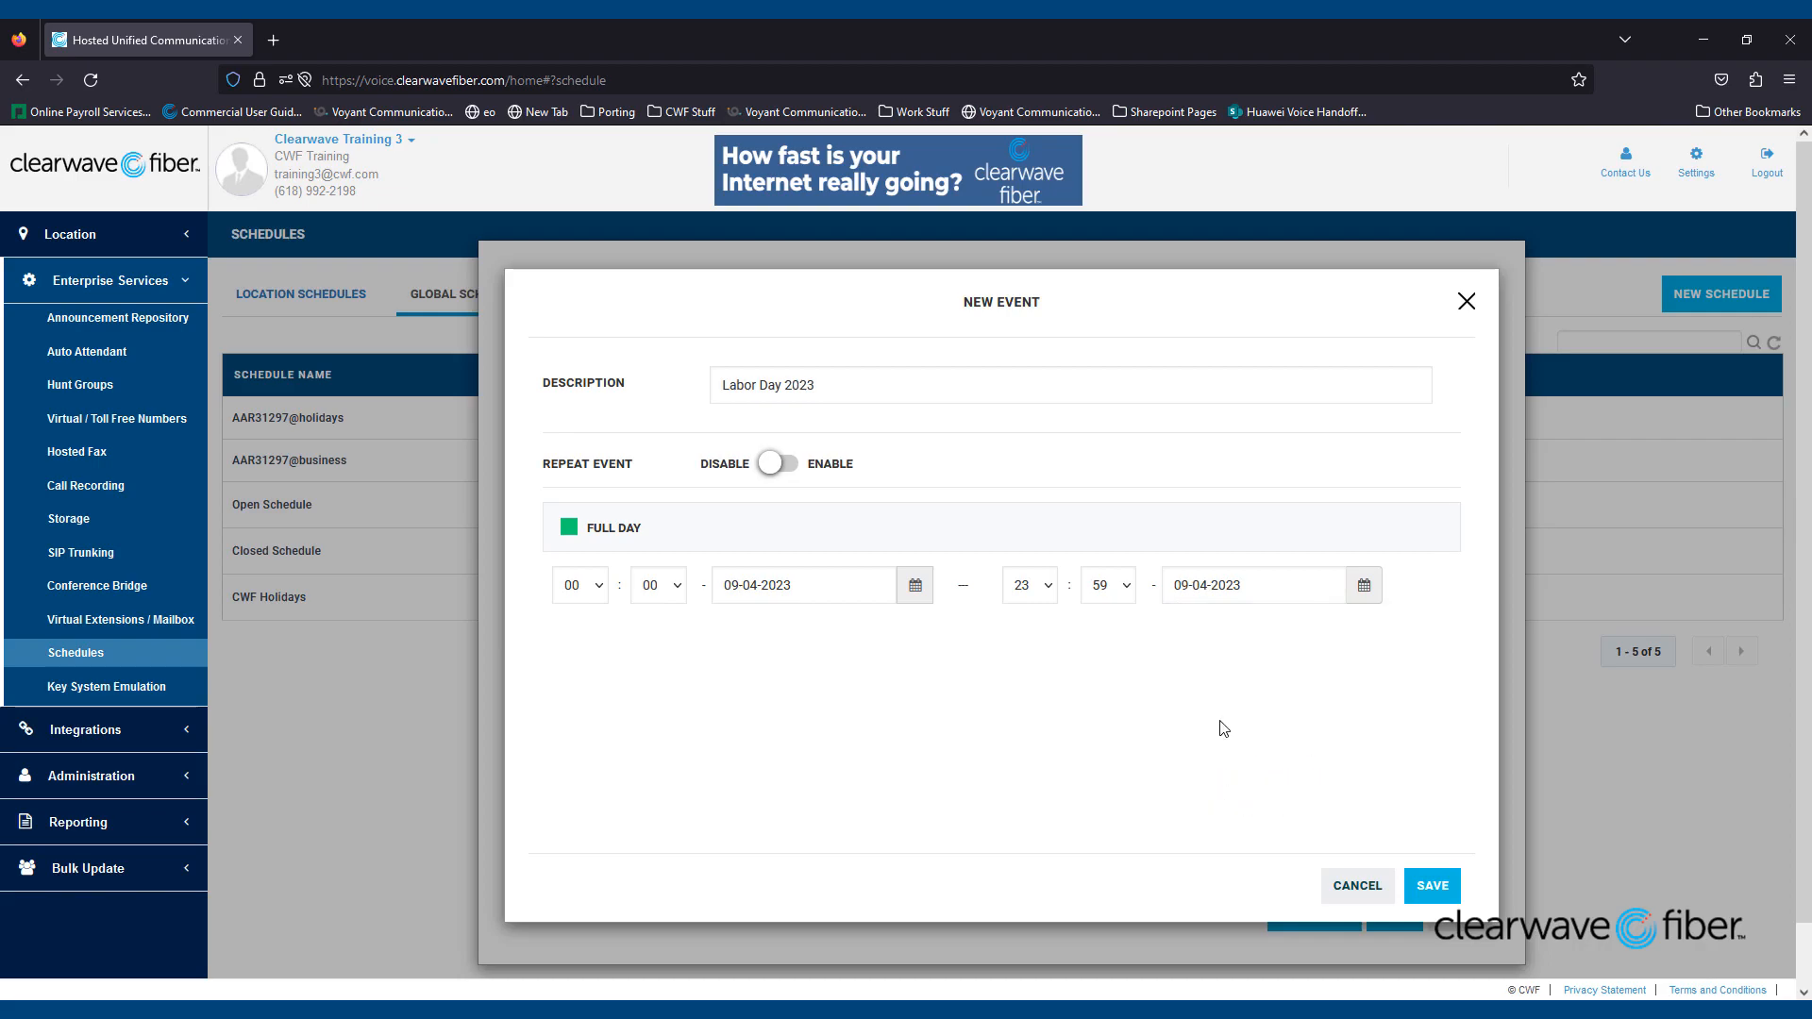
{"action": "left_click", "coordinate": [1433, 885]}
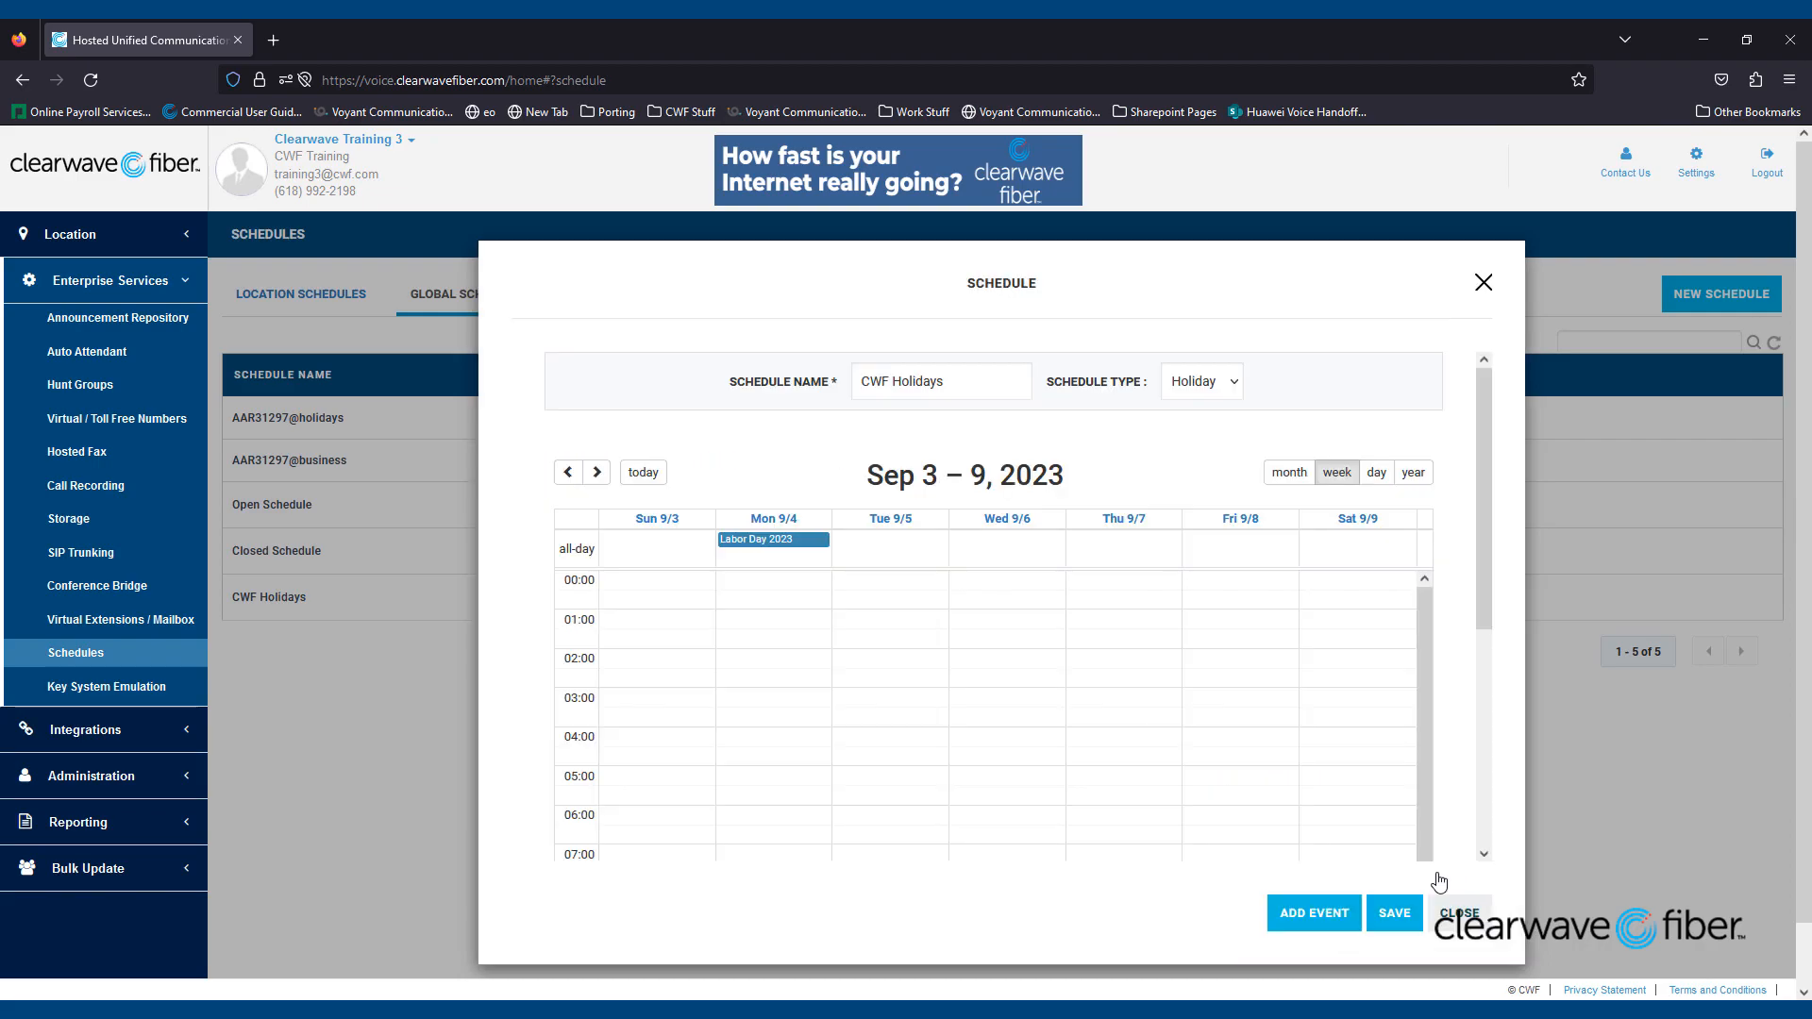
{"action": "left_click", "coordinate": [1390, 911]}
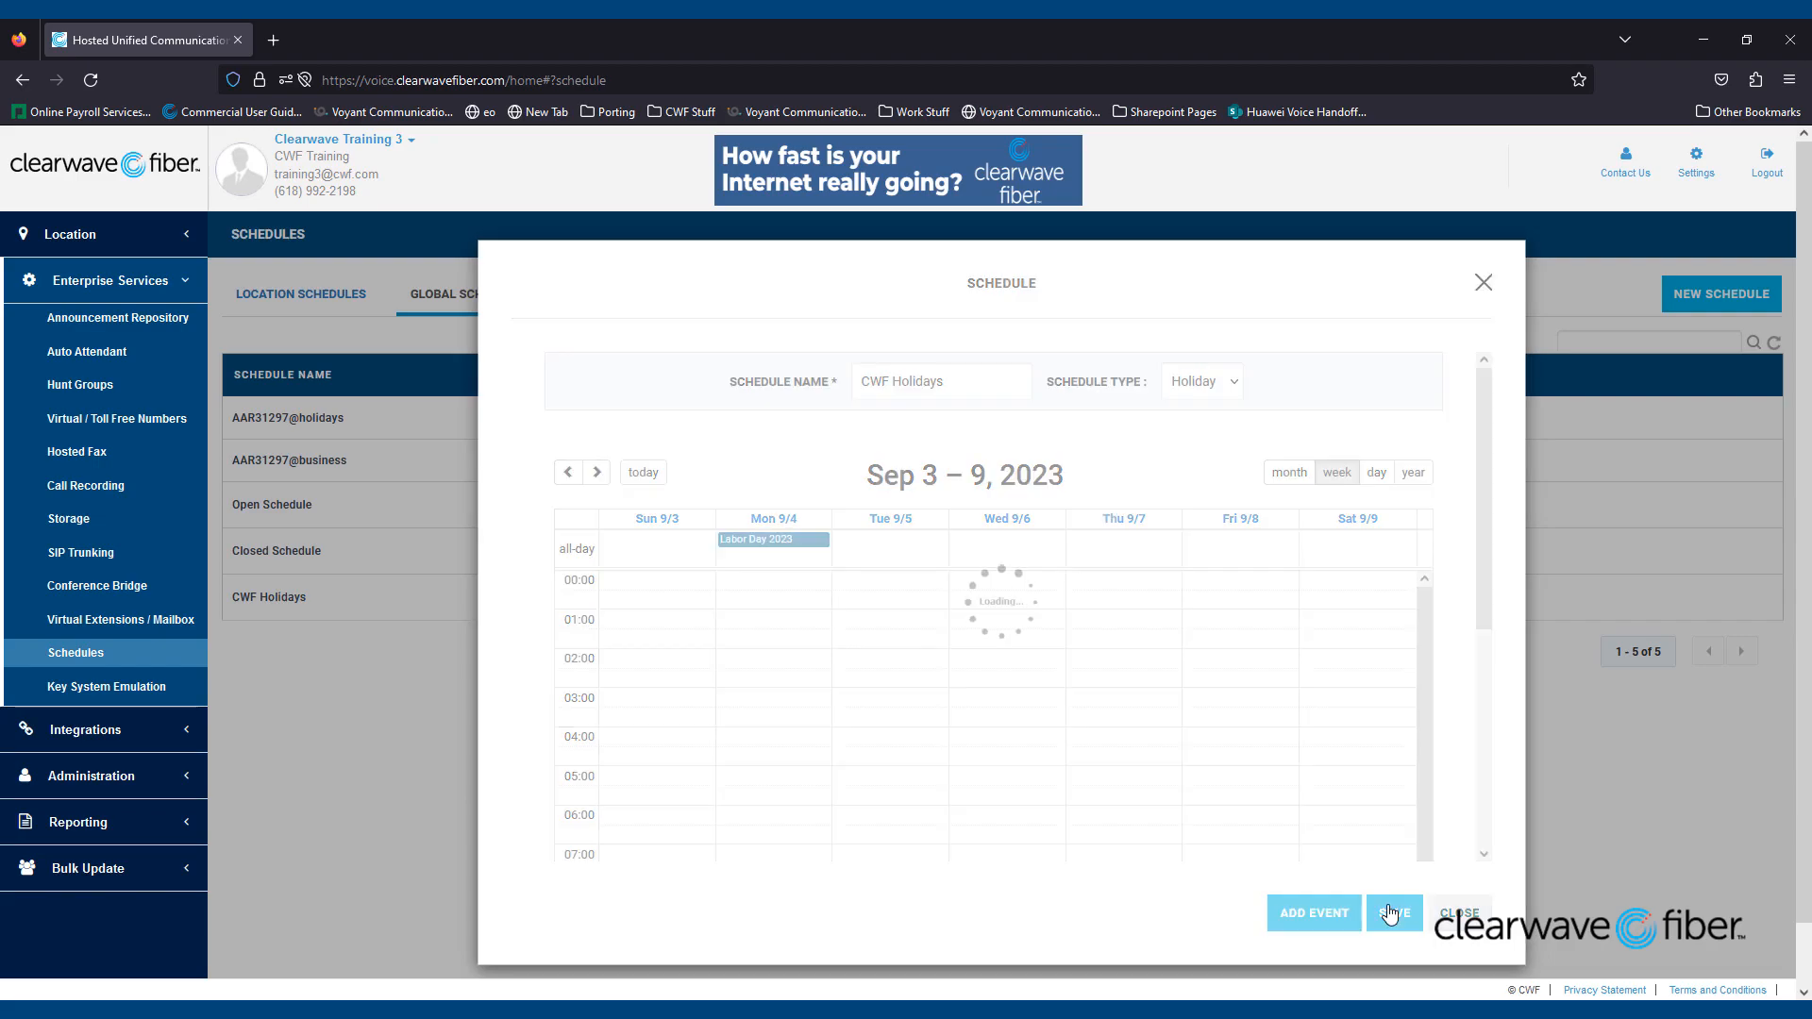